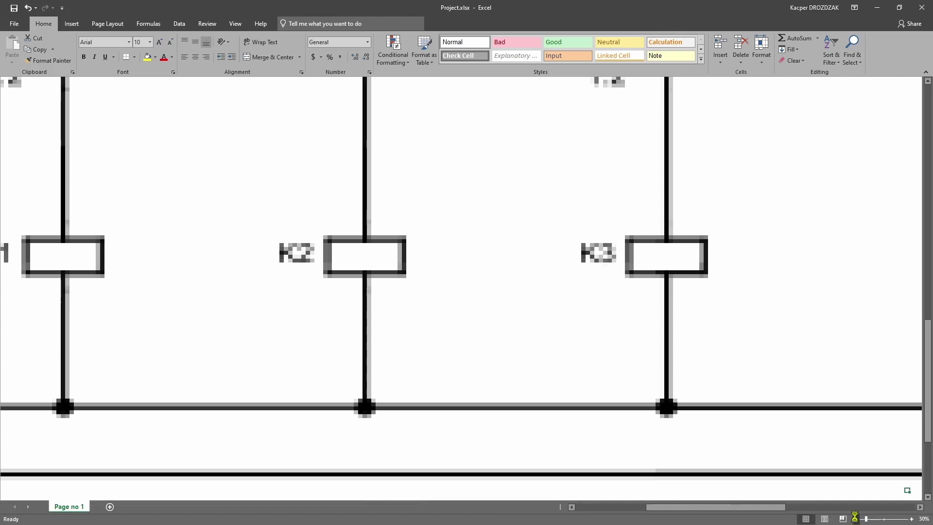
Zoom out and fill the Project.xlsx cells over relay coil K1 yellow.
left_click(857, 518)
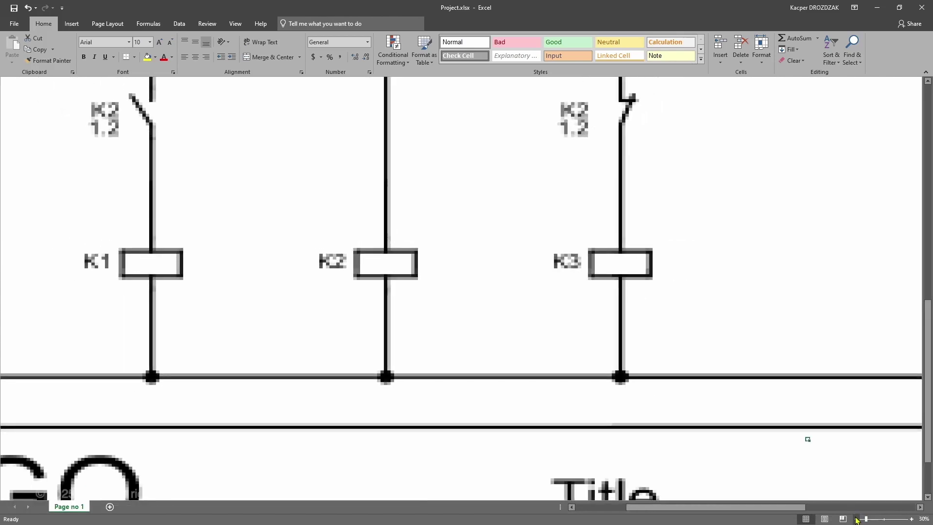
left_click(857, 519)
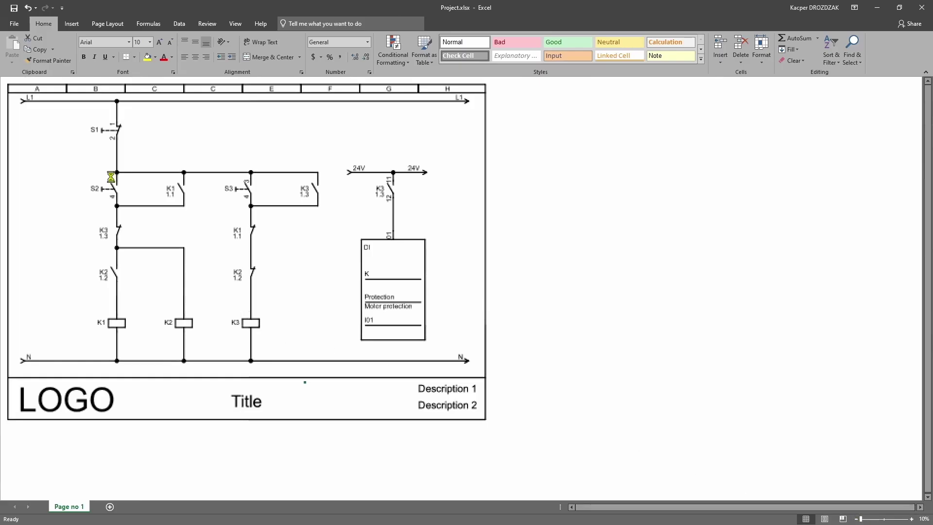
scroll(111, 178, "up", 1, "ctrl")
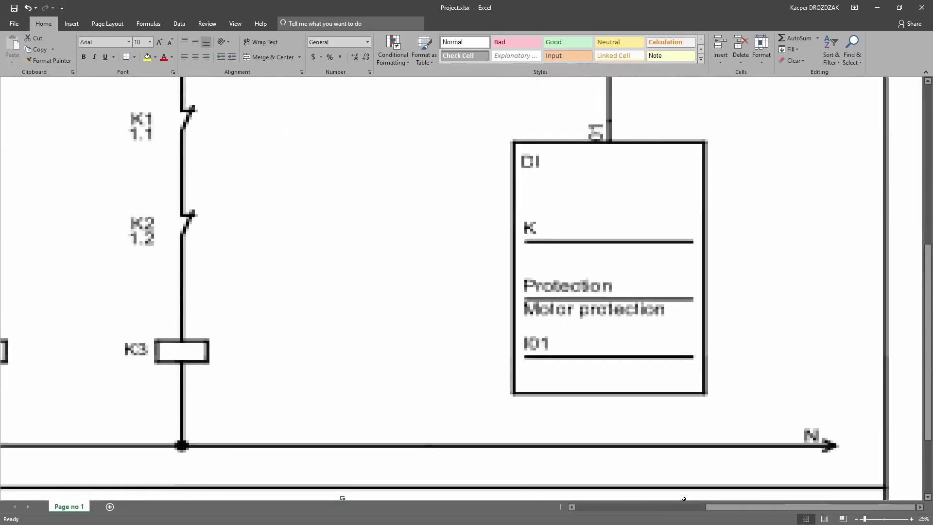
left_click_drag(713, 509, 574, 506)
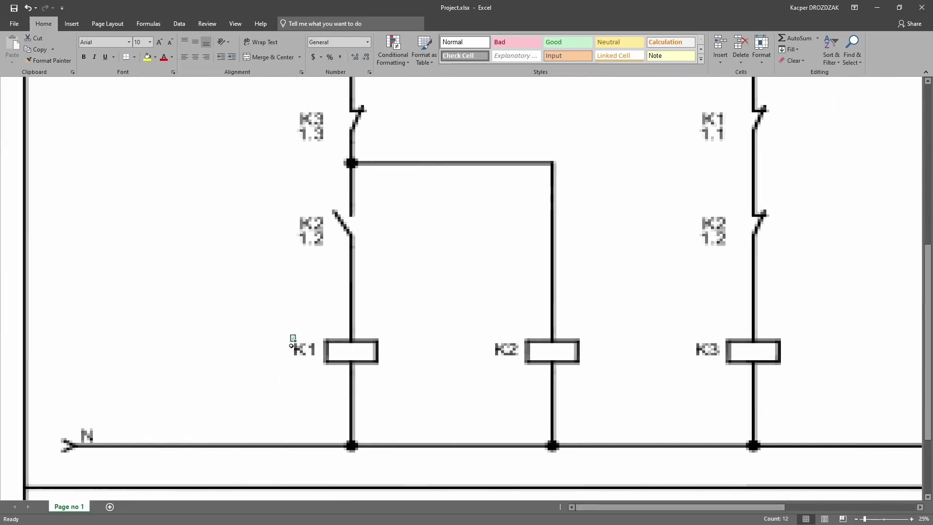
left_click_drag(291, 344, 400, 402)
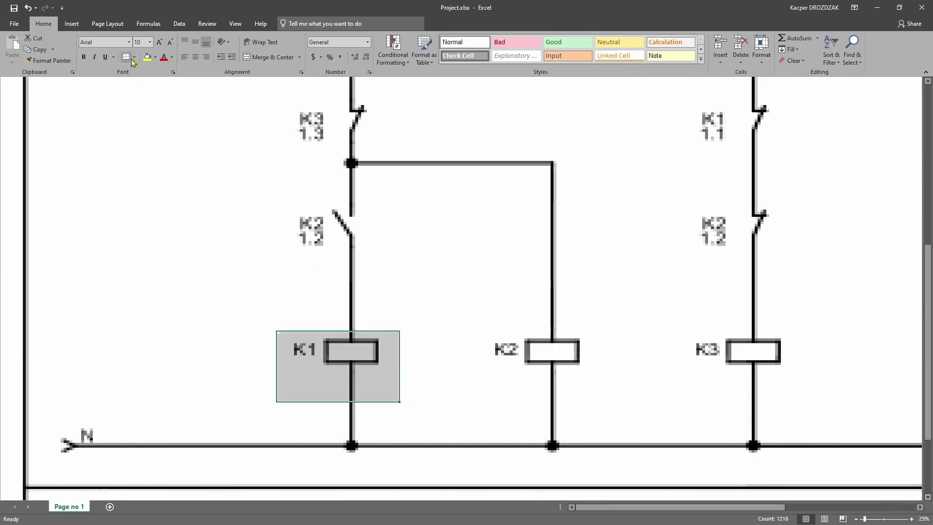
left_click(147, 58)
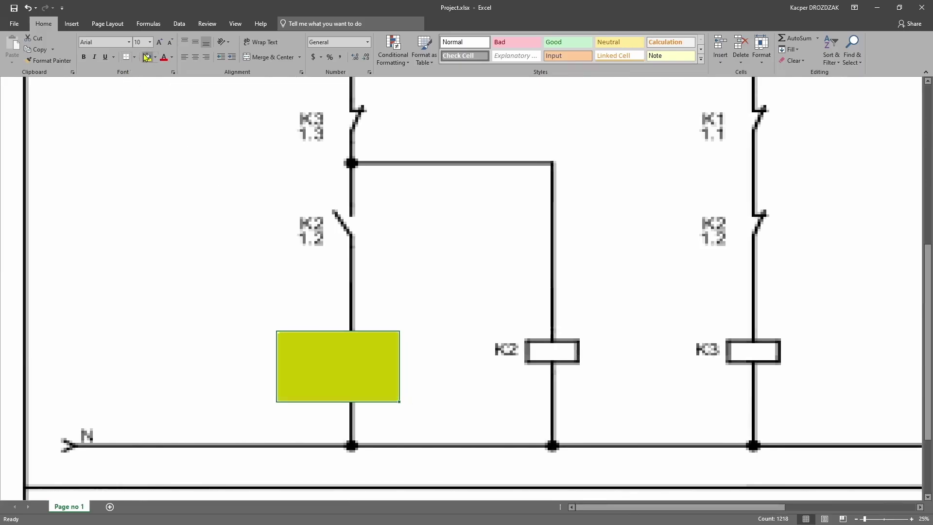
left_click(142, 160)
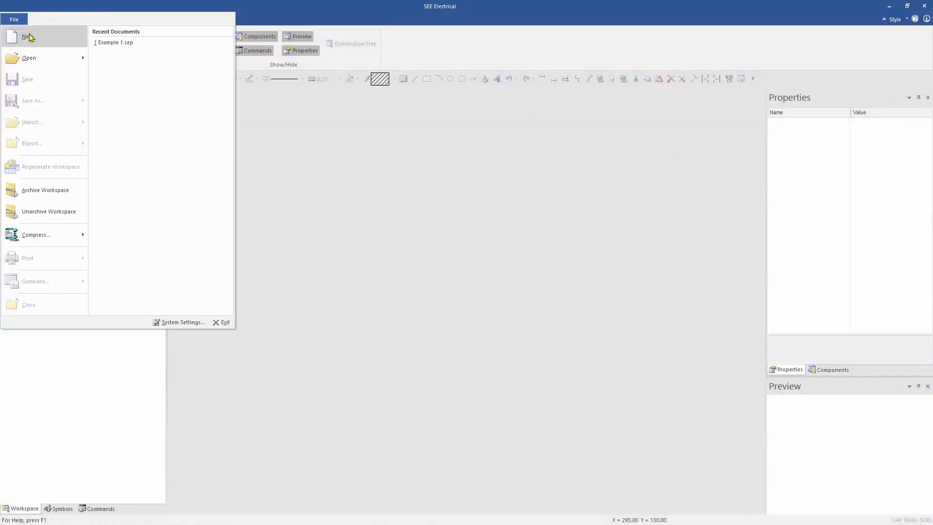
Create a new workspace from the Standard template.
left_click(31, 38)
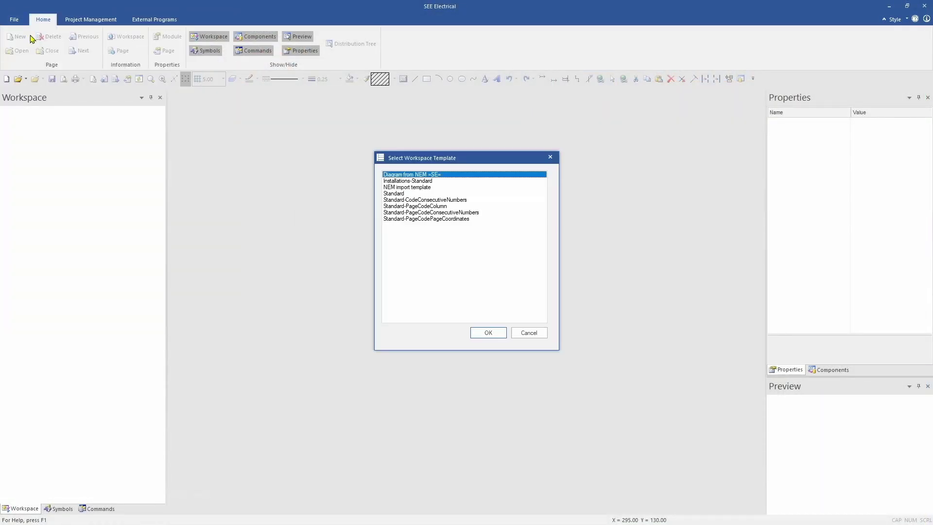
left_click(390, 194)
left_click(486, 333)
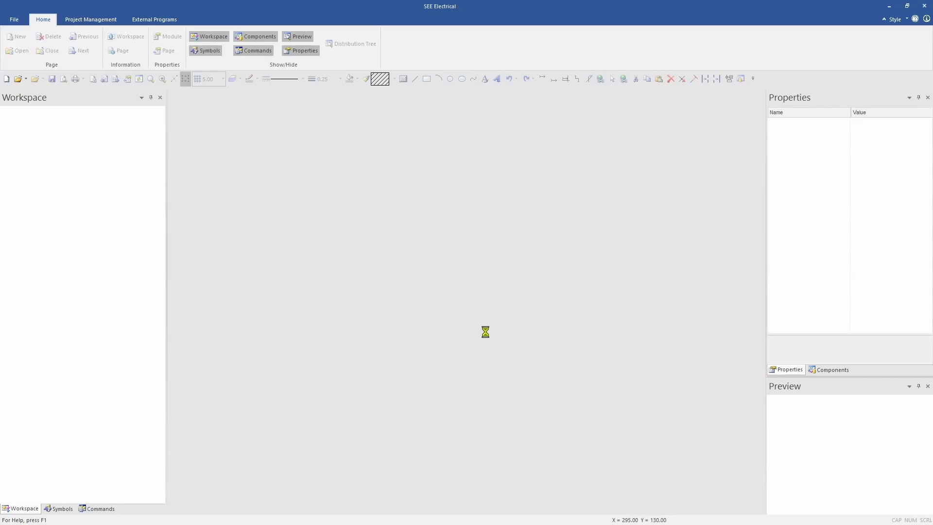
left_click_drag(563, 249, 562, 263)
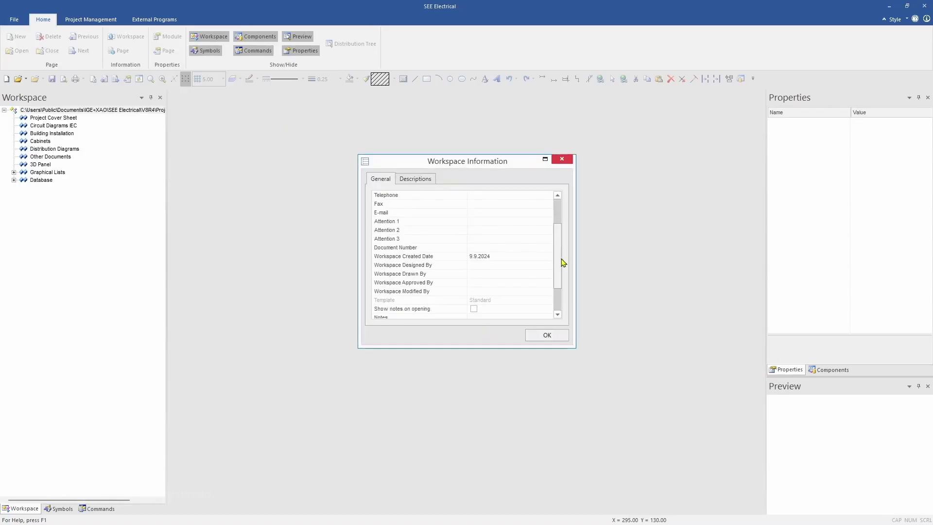
Fill in Drawn By and the descriptions 'ETAP Spark 2024' and 'Build with Efficiency'.
left_click(492, 274)
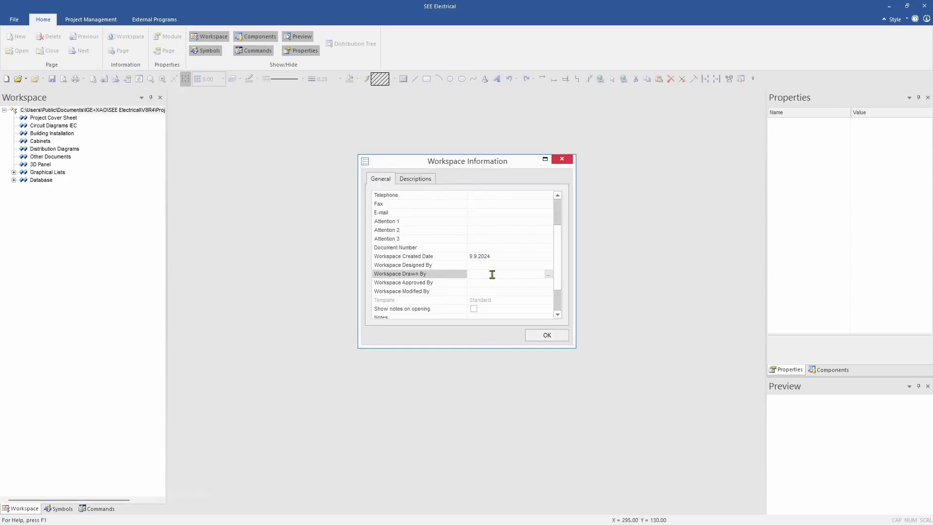
left_click(417, 180)
left_click(549, 197)
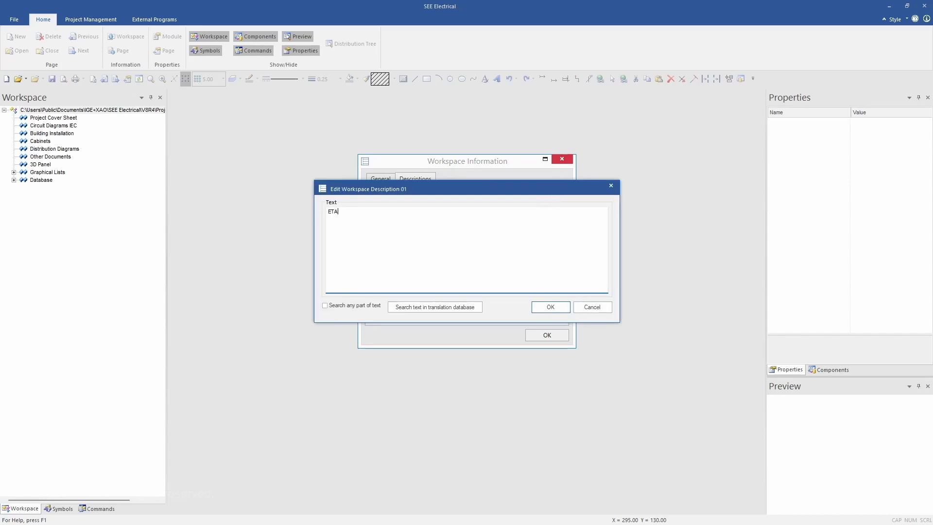
left_click(563, 308)
left_click(550, 207)
left_click(560, 309)
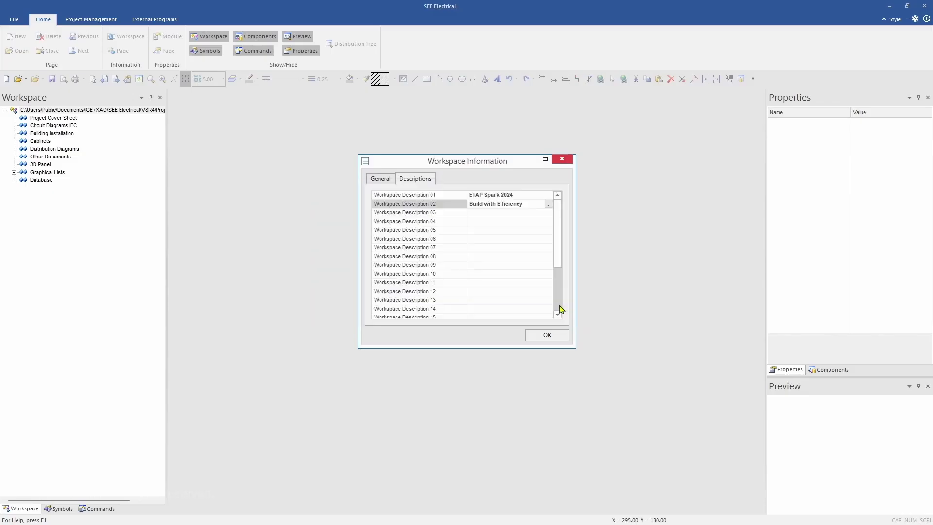
left_click(549, 335)
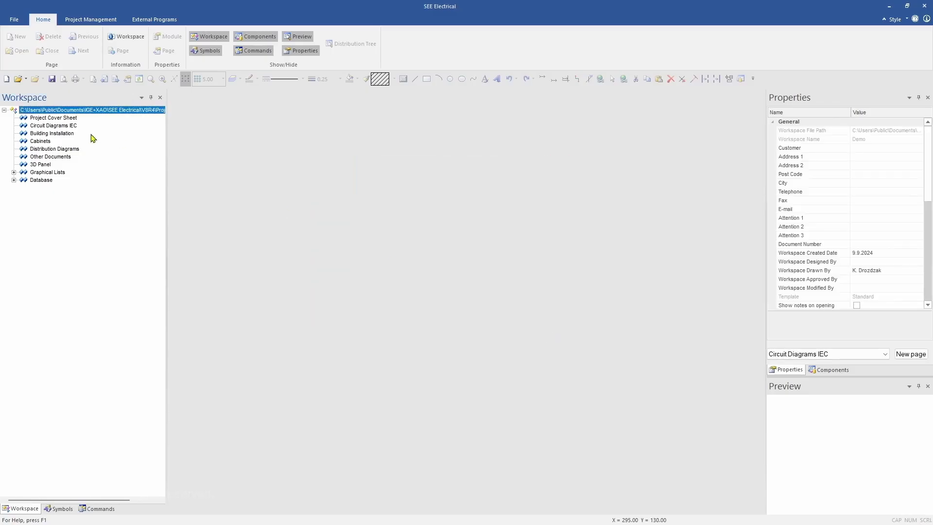
Add new page 0001 under Circuit Diagrams IEC.
right_click(62, 128)
left_click(80, 145)
key("Return")
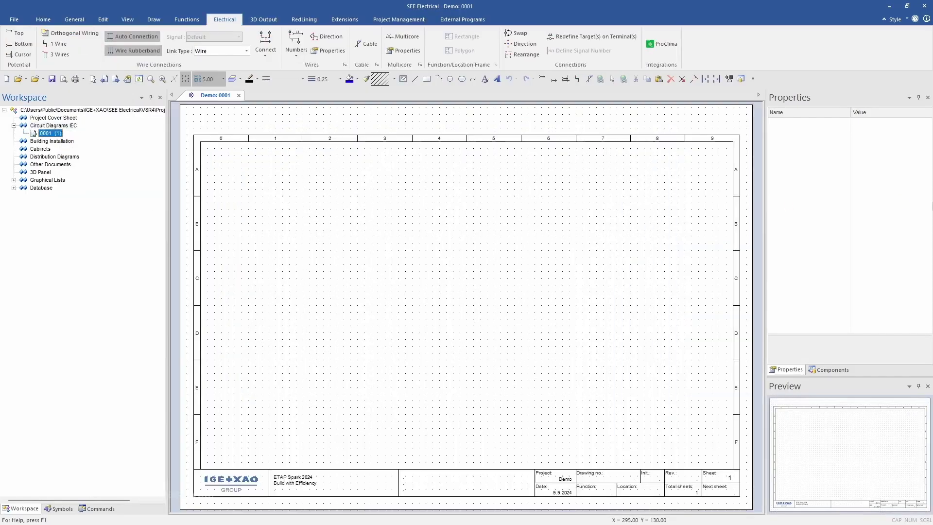
Place three '3-pole trip breaker hand' symbols as F1, F2 and F3.
left_click(834, 370)
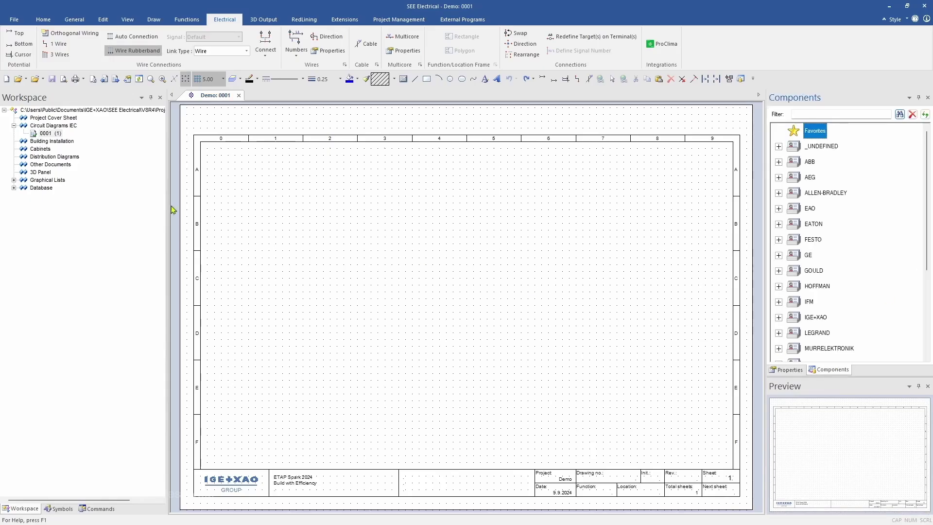
left_click(59, 507)
left_click(11, 194)
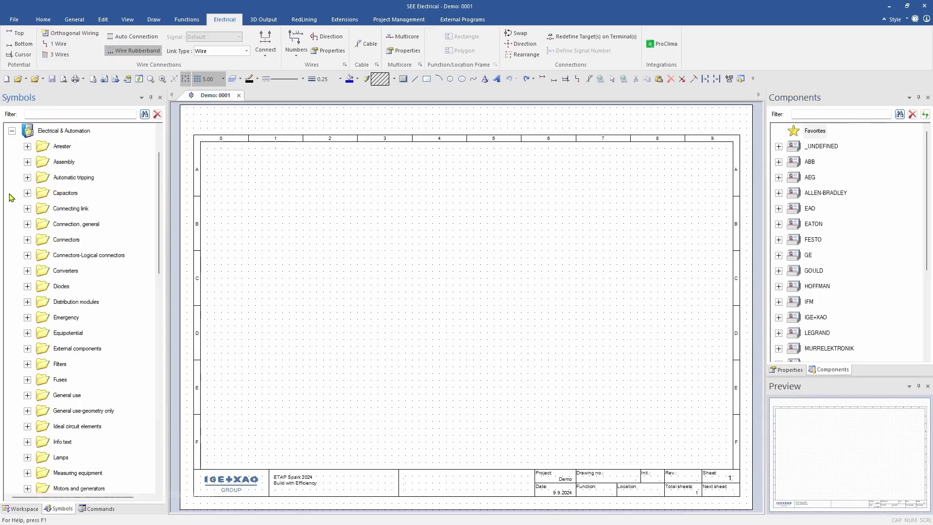
scroll(66, 324, "down", 3)
scroll(65, 324, "down", 2)
double_click(65, 332)
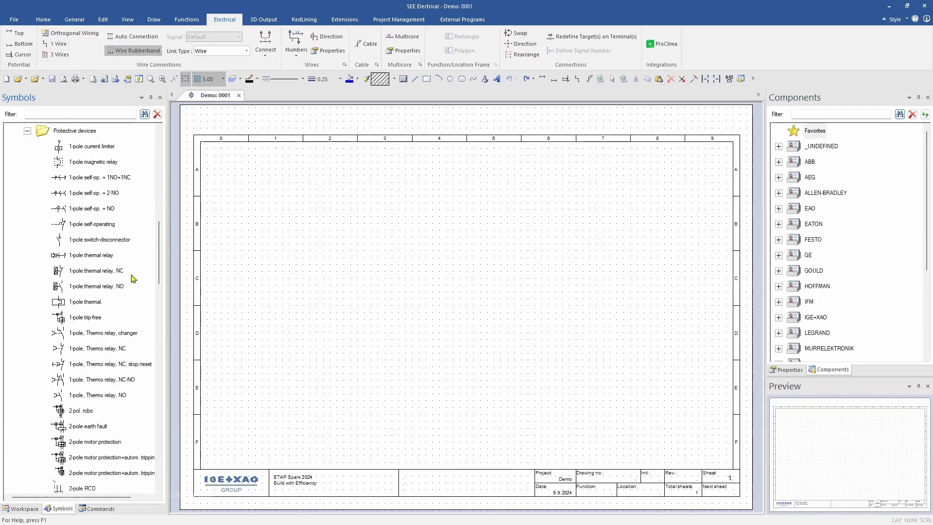
left_click_drag(159, 264, 159, 319)
scroll(159, 319, "down", 1)
left_click(95, 349)
left_click(242, 264)
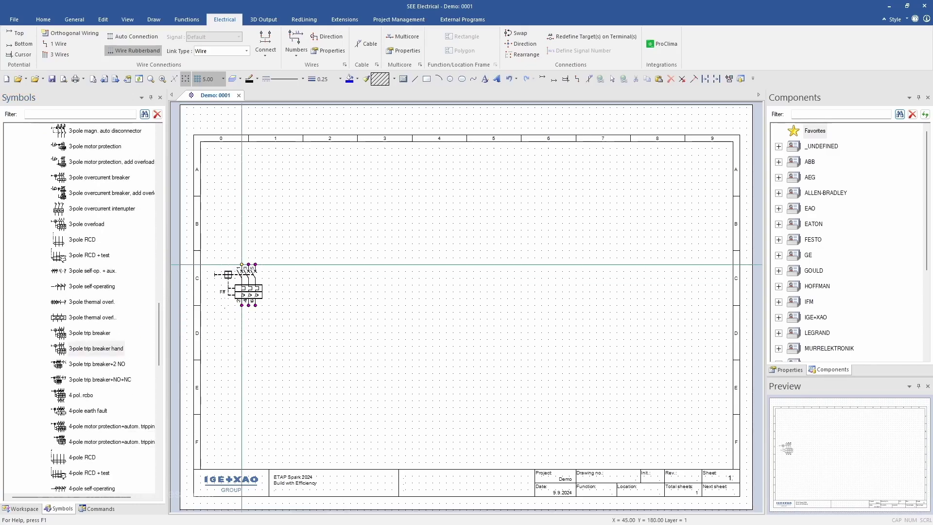
left_click(344, 203)
left_click(419, 204)
key("Escape")
Place two 'Three-phase + PE' motors, M1 and M2, near the bottom of the sheet.
key("Left")
key("Left")
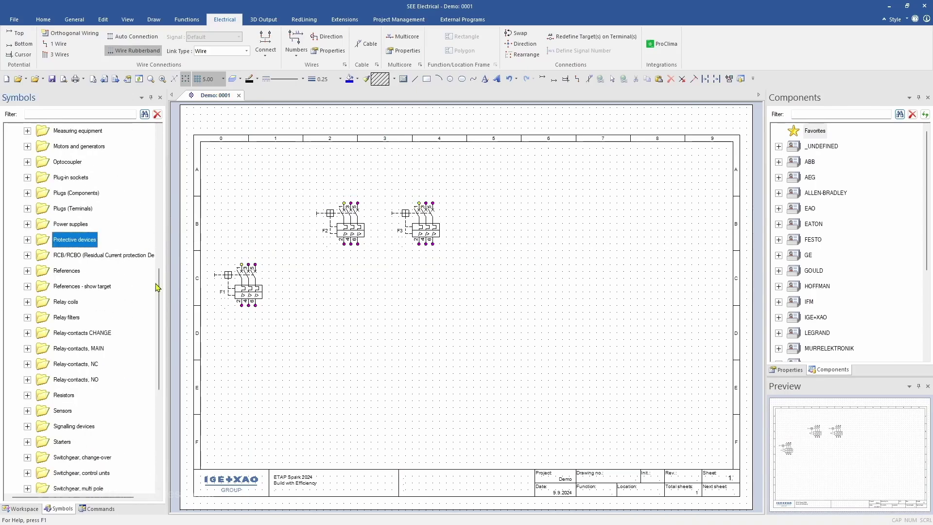
left_click_drag(159, 287, 160, 244)
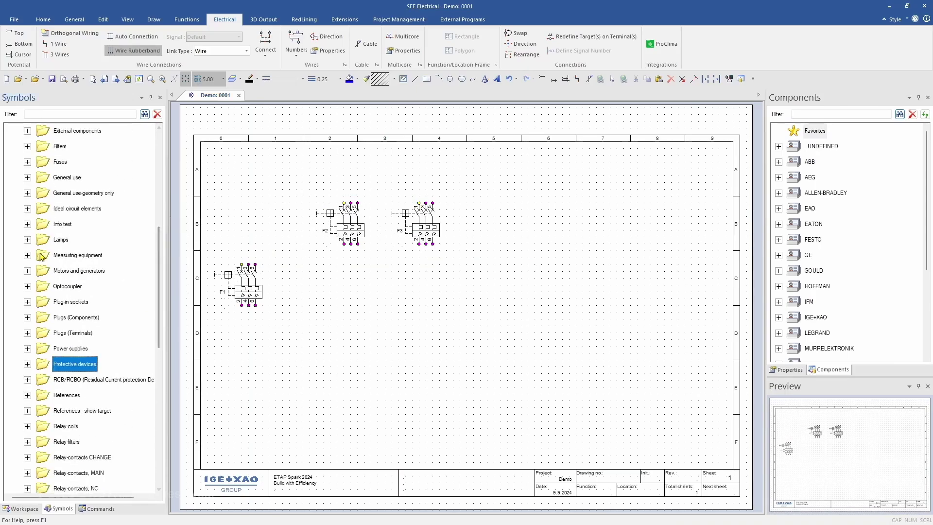
left_click(31, 270)
left_click(87, 430)
left_click(344, 435)
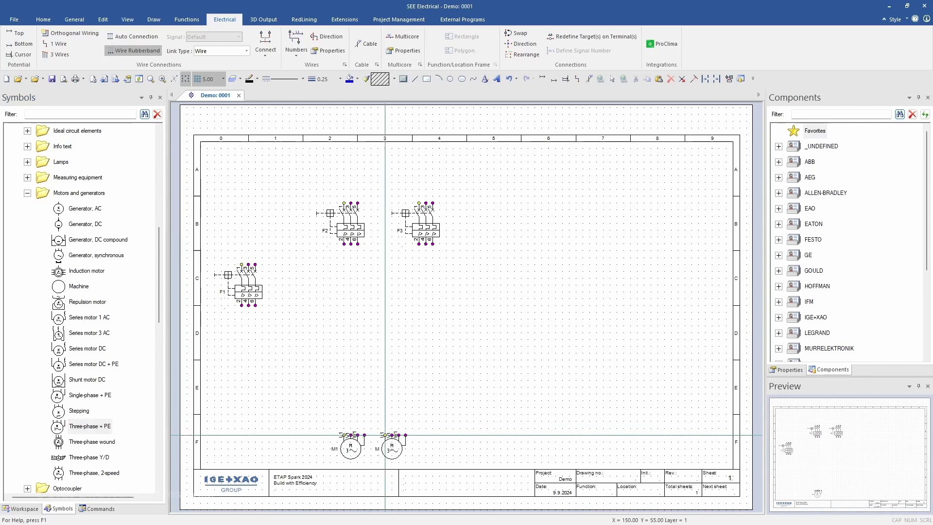
left_click(420, 435)
key("Escape")
left_click(27, 193)
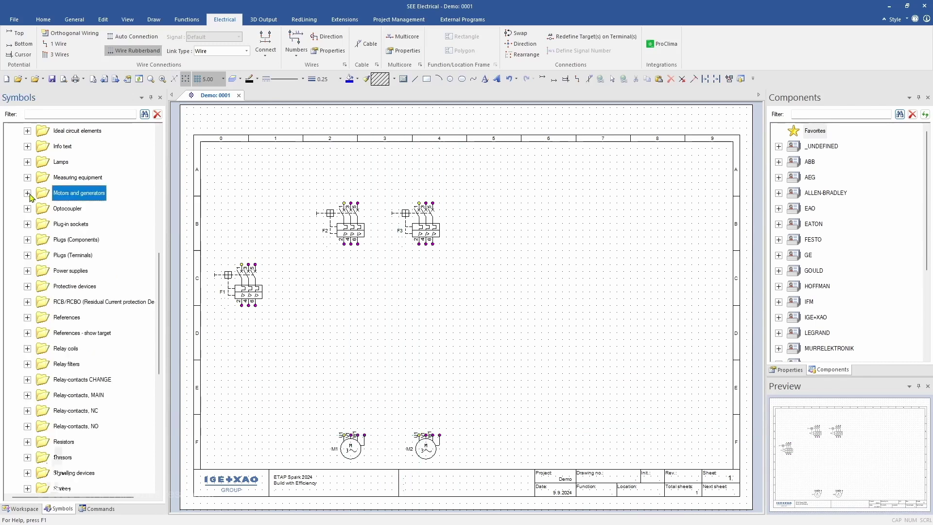
left_click_drag(157, 333, 152, 408)
Place a '5 term. Incomming power' terminal strip X1 at the bottom left.
left_click(30, 382)
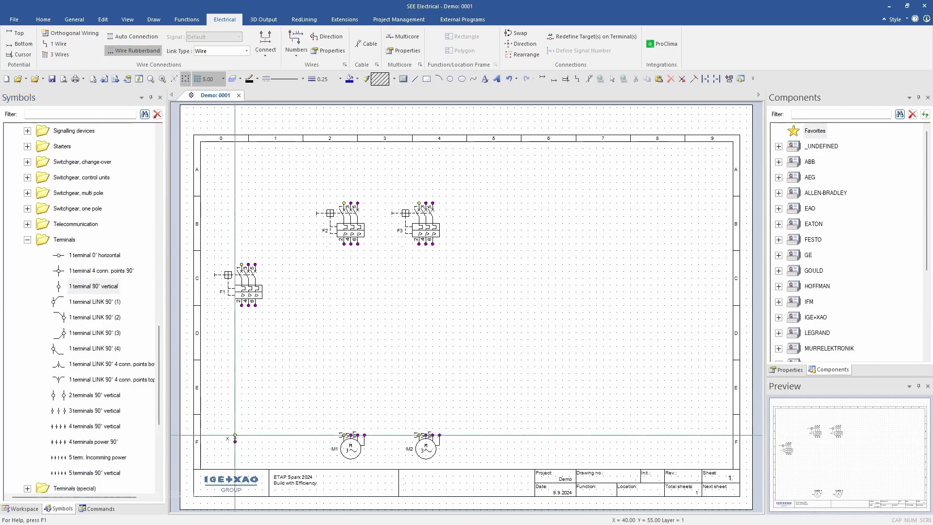
left_click(95, 457)
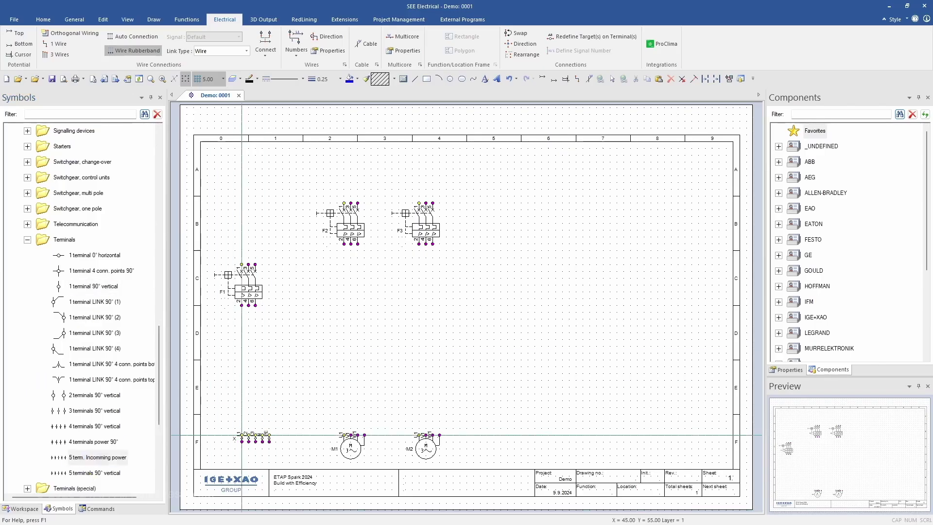
left_click(241, 435)
type("1")
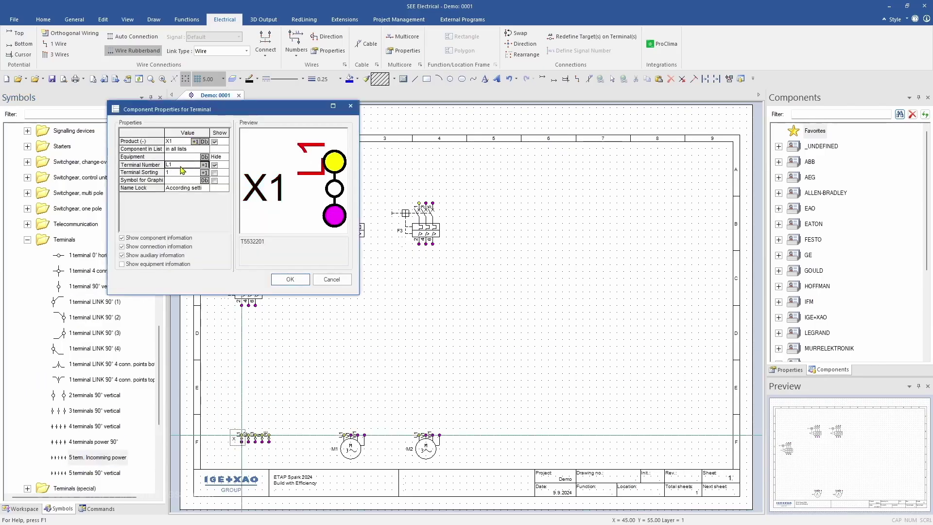
left_click(280, 279)
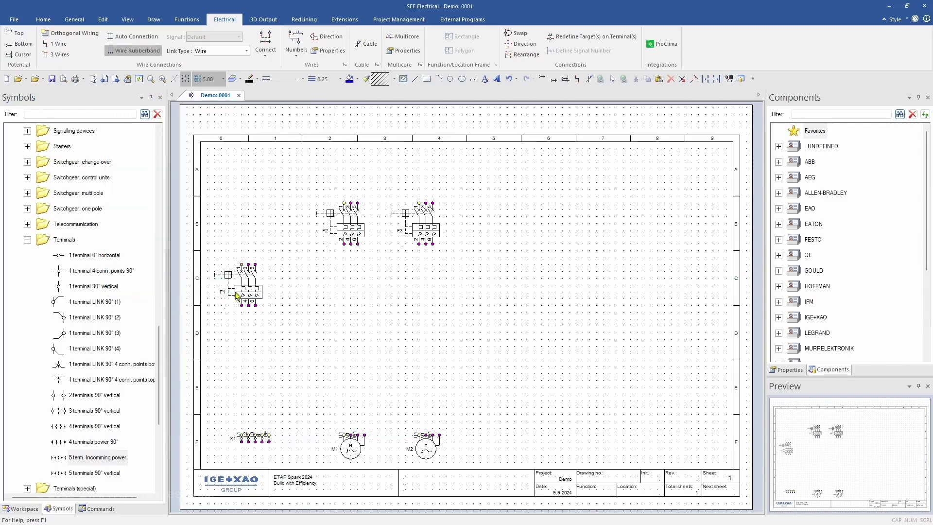
left_click(27, 240)
left_click_drag(160, 383, 161, 348)
Place 1-pole relay coils K1 and K2 side by side.
left_click(26, 146)
left_click(76, 146)
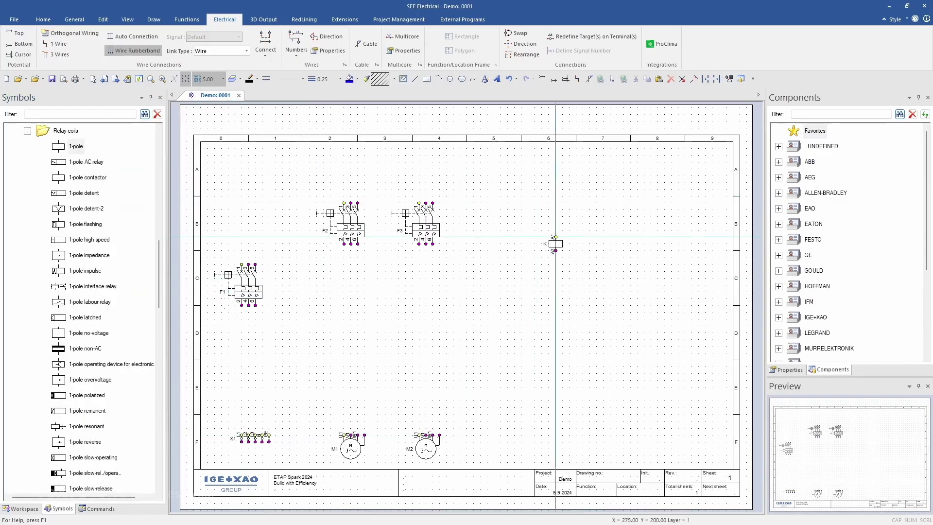
left_click(562, 232)
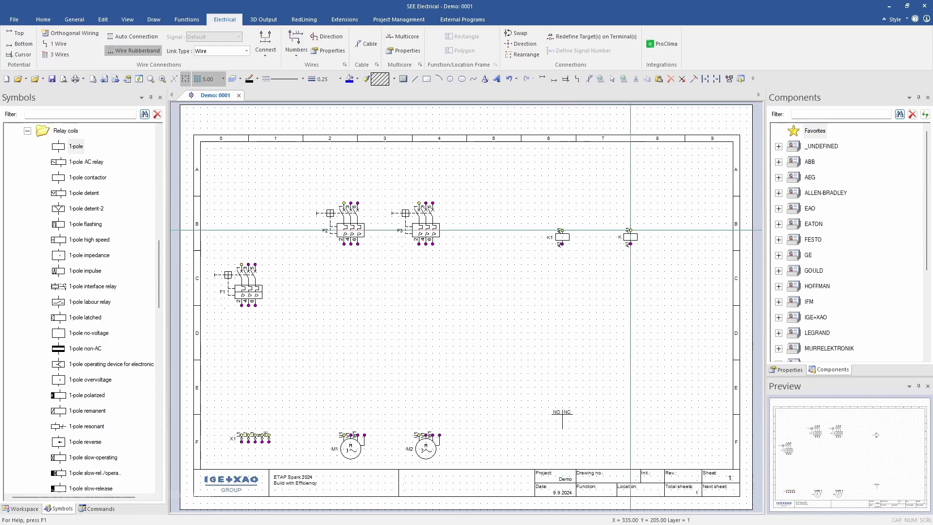
left_click(637, 237)
key("Escape")
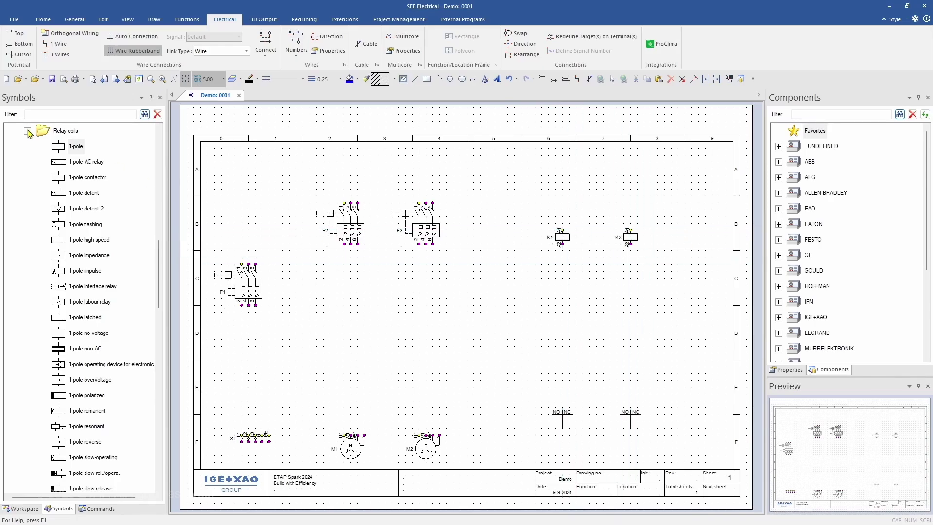
left_click(27, 130)
left_click_drag(160, 350, 161, 148)
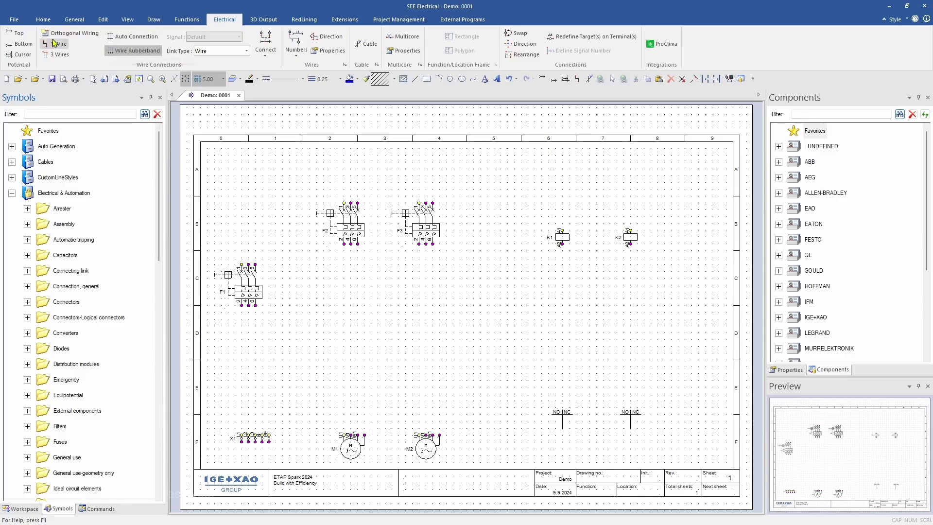
Add top potential lines L1, L2 and L3.
left_click(16, 32)
type("L1")
key("Return")
left_click(13, 35)
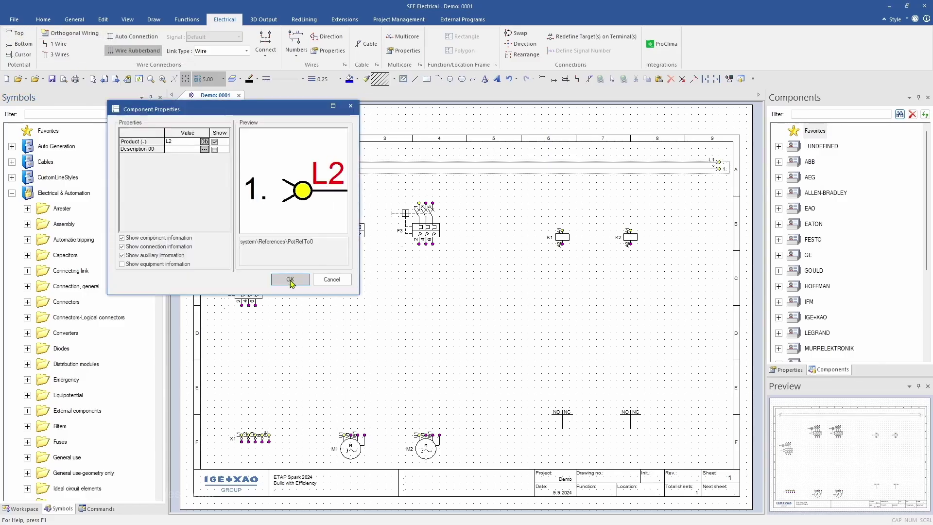
left_click(289, 279)
left_click(12, 35)
left_click(289, 279)
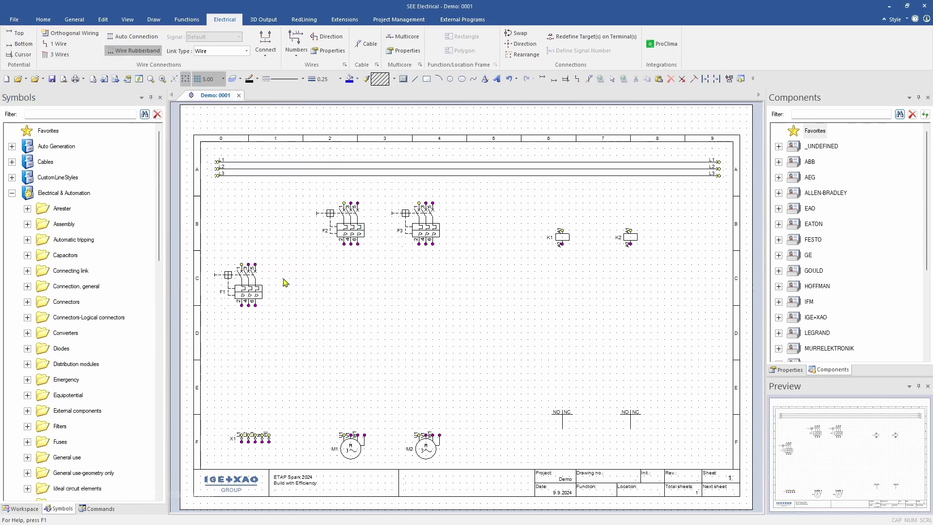
Add bottom potential lines PE and N.
left_click(24, 44)
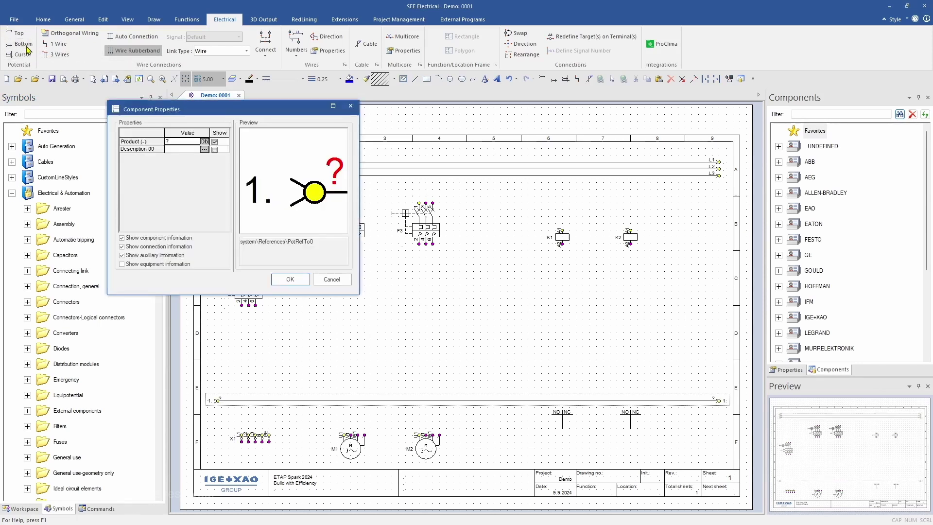
type("PE")
left_click(291, 283)
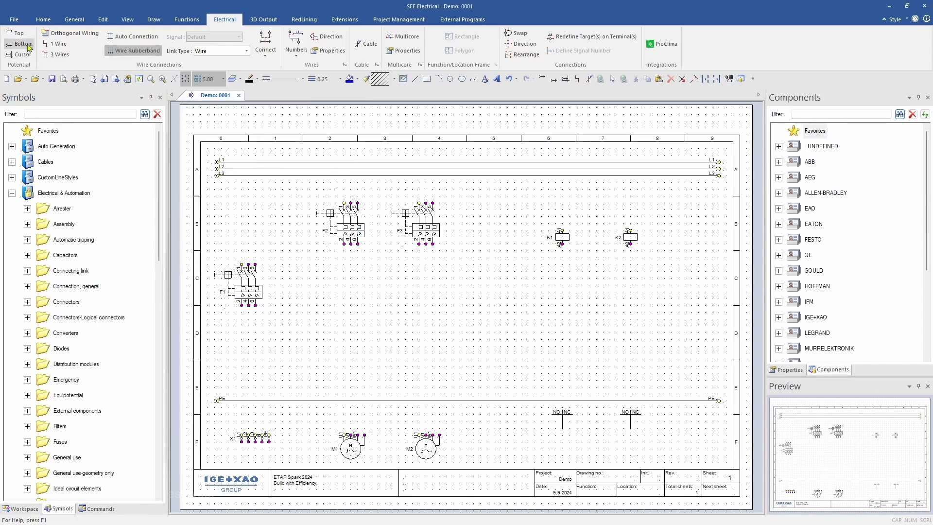
left_click(21, 47)
type("N")
left_click(291, 280)
left_click_drag(158, 179, 159, 350)
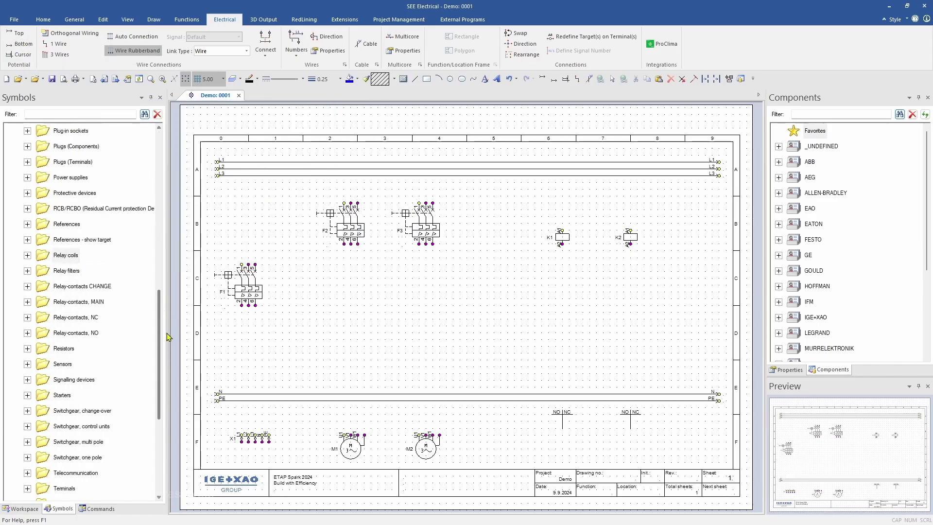
left_click(28, 426)
left_click_drag(159, 262, 154, 328)
Place NC push-buttons S1 and S2 below, and NO push-buttons S3 and S4 above, coils K1 and K2.
left_click(90, 318)
left_click(562, 355)
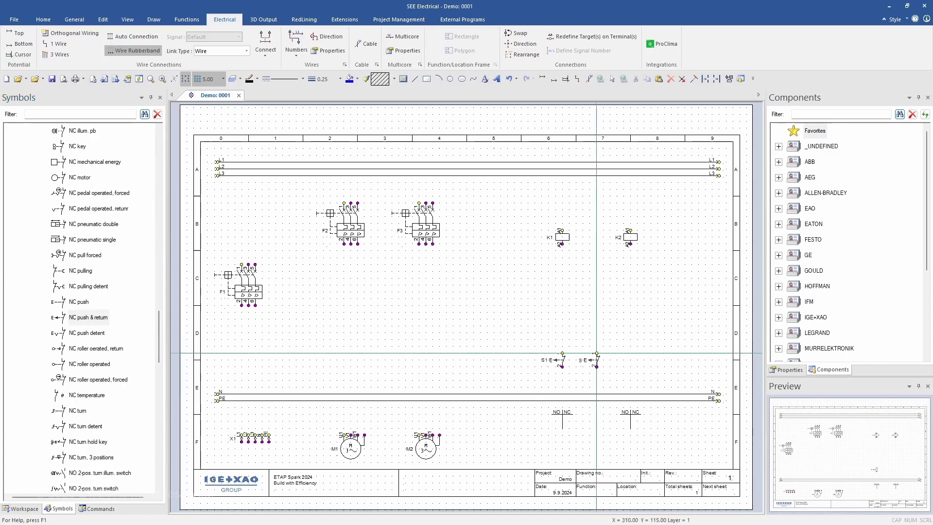
left_click(630, 357)
left_click_drag(159, 321, 161, 388)
left_click(88, 410)
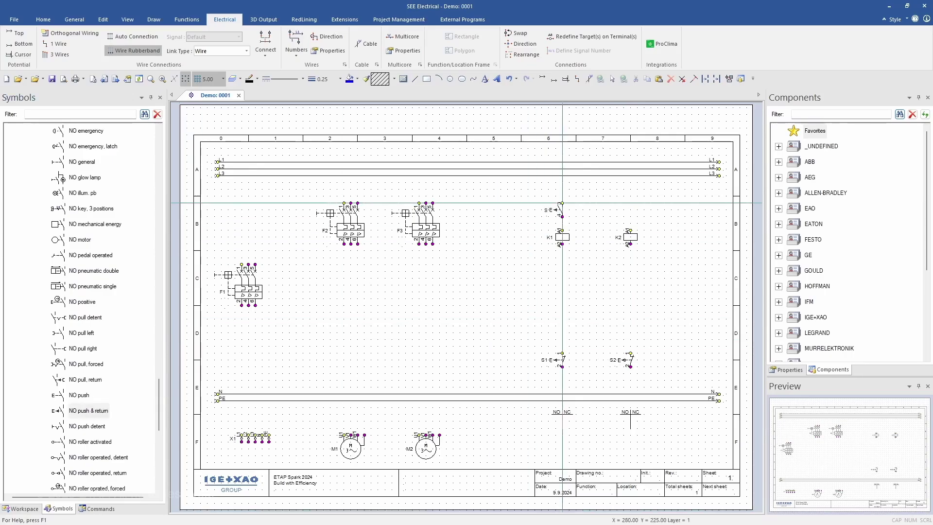
left_click(562, 204)
left_click(631, 203)
key("Escape")
left_click_drag(160, 401, 169, 234)
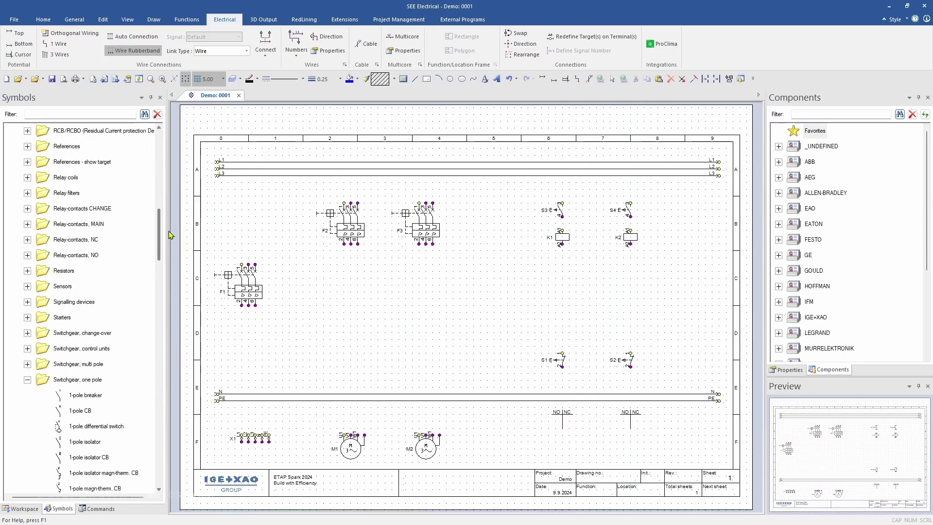
left_click(27, 380)
Place a 1-pole NO relay contact beside coil K1, assigned to K1.
left_click(27, 255)
left_click(79, 195)
left_click(589, 231)
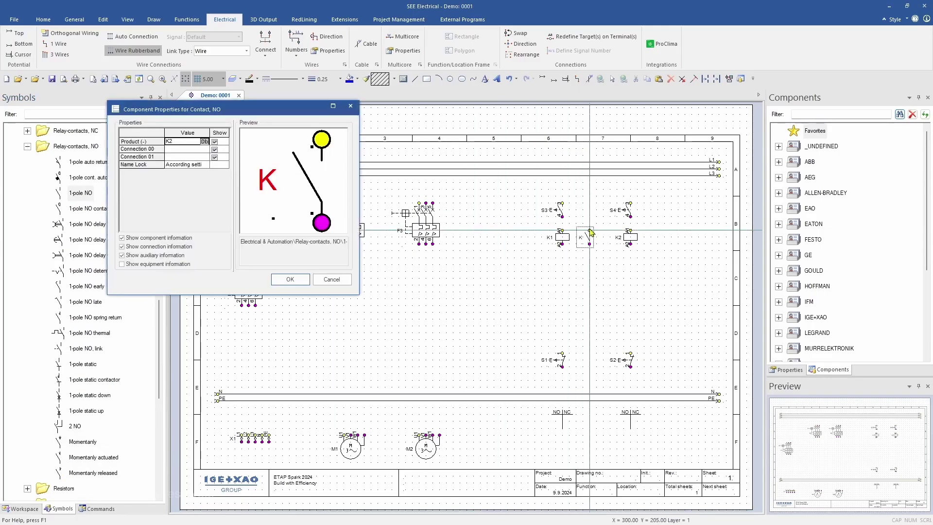
left_click(204, 143)
left_click(259, 292)
left_click(290, 279)
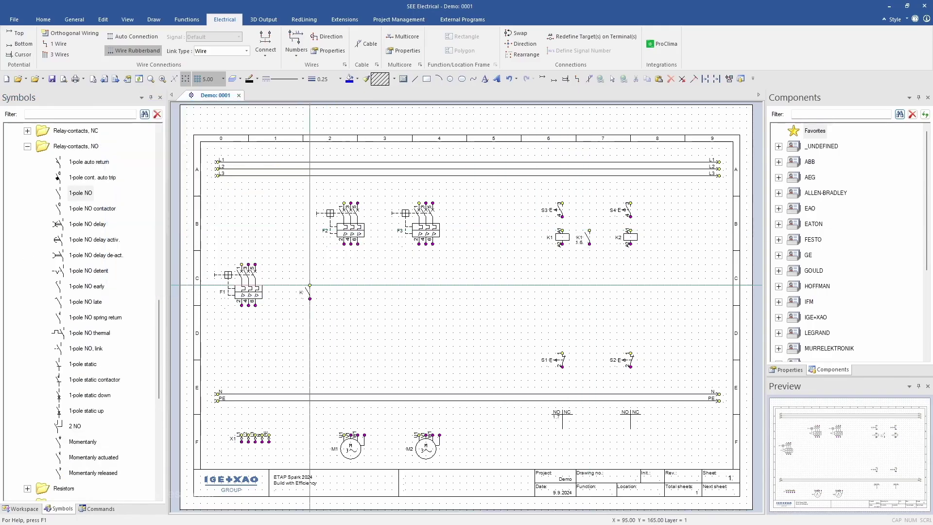
key("Escape")
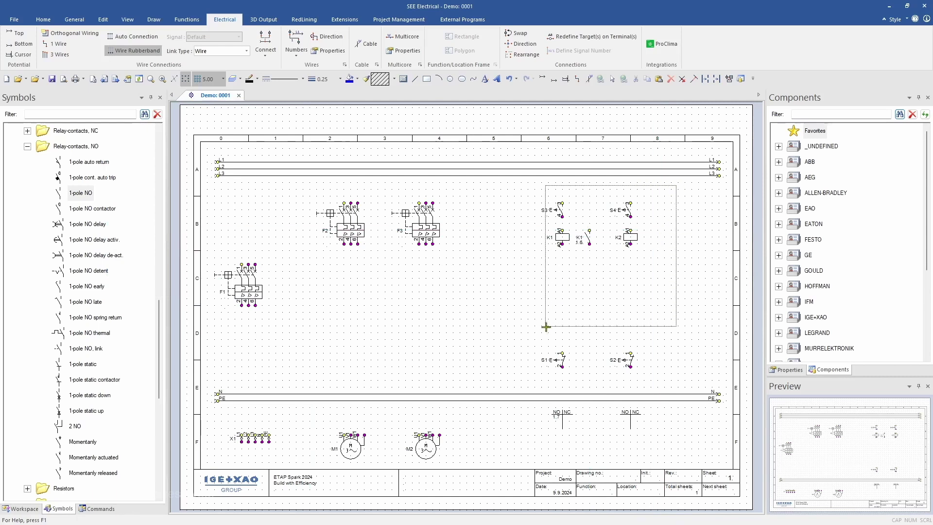
Place a second NO relay contact beside coil K2, assigned to K2.
left_click_drag(669, 188, 537, 330)
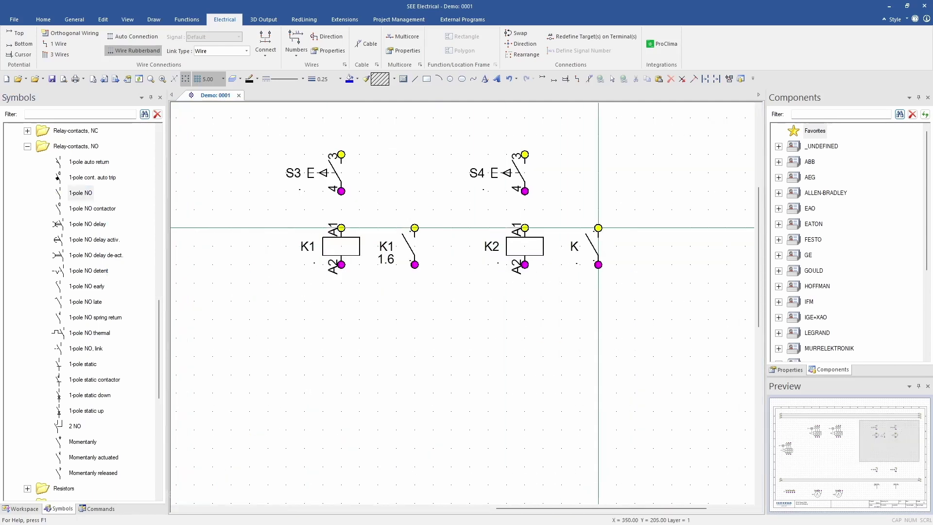
left_click(598, 227)
left_click(206, 142)
left_click(259, 157)
left_click(255, 289)
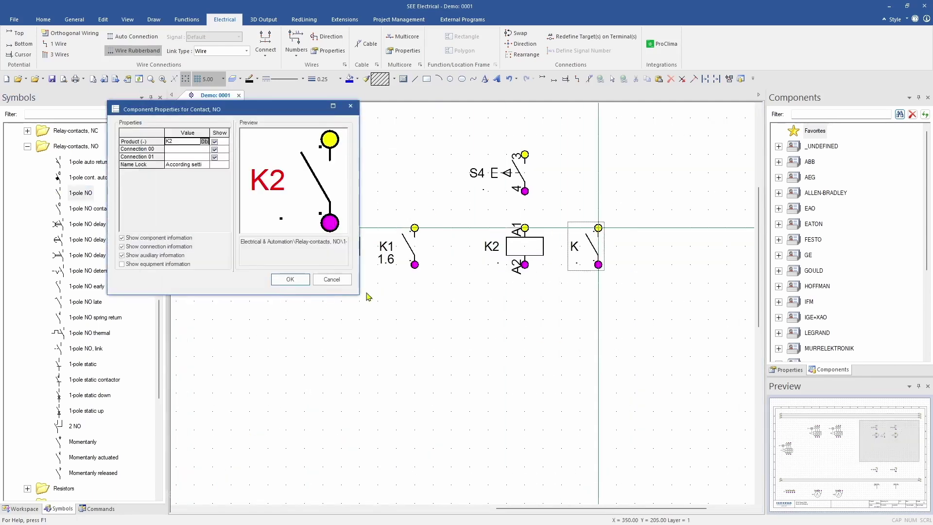
key("Return")
key("Home")
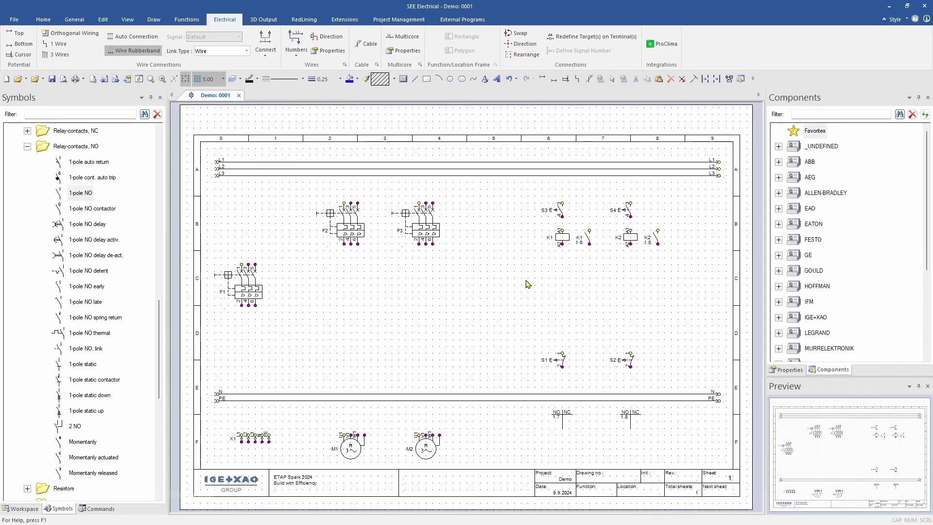
Draw the K1 and K2 control wires from the top line to the bottom line.
left_click(55, 43)
left_click(562, 170)
left_click(562, 394)
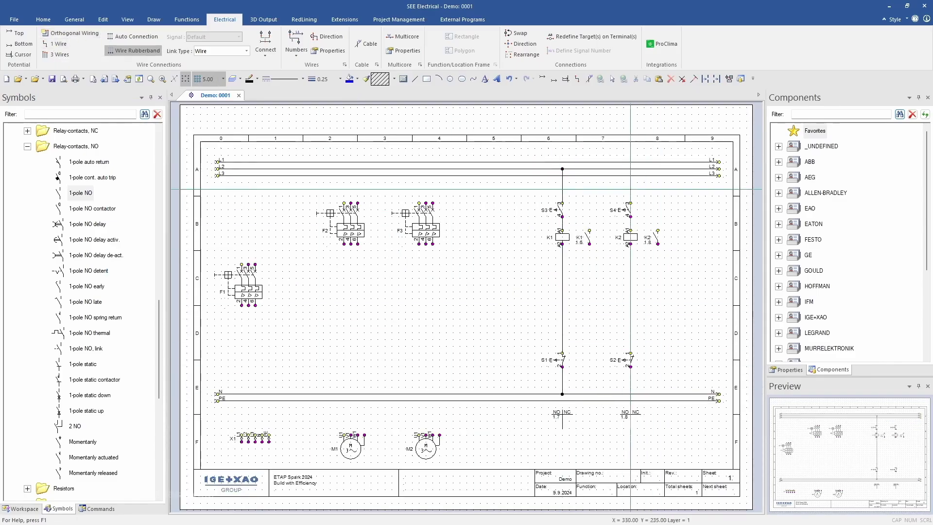
left_click(631, 162)
left_click(631, 394)
key("Escape")
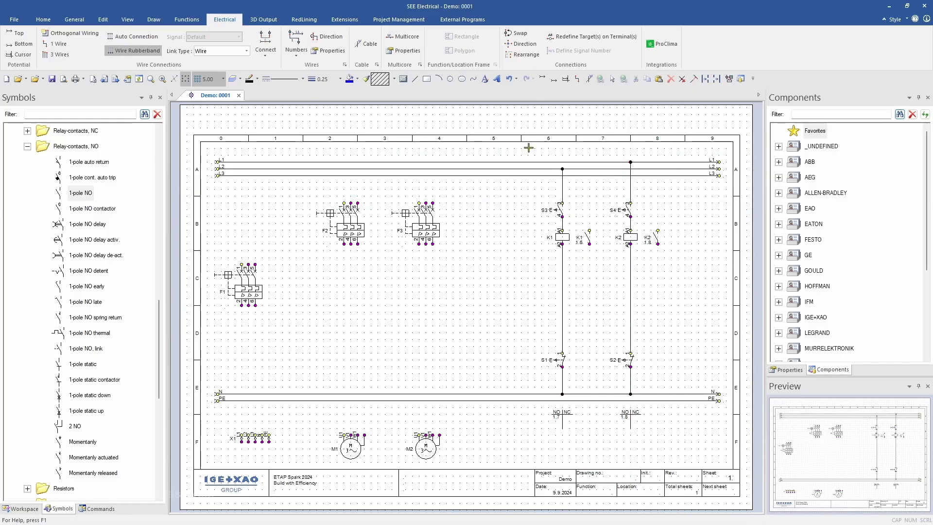
Wire the K1 and K2 holding contacts into their control circuits with single wires.
left_click_drag(529, 148, 689, 288)
left_click(58, 45)
left_click(303, 328)
left_click(399, 353)
left_click(304, 447)
left_click(399, 398)
left_click(543, 328)
left_click(639, 352)
left_click(639, 398)
left_click(543, 447)
key("Escape")
Inspect the colour options of the K2 contact wire without changing anything.
double_click(596, 328)
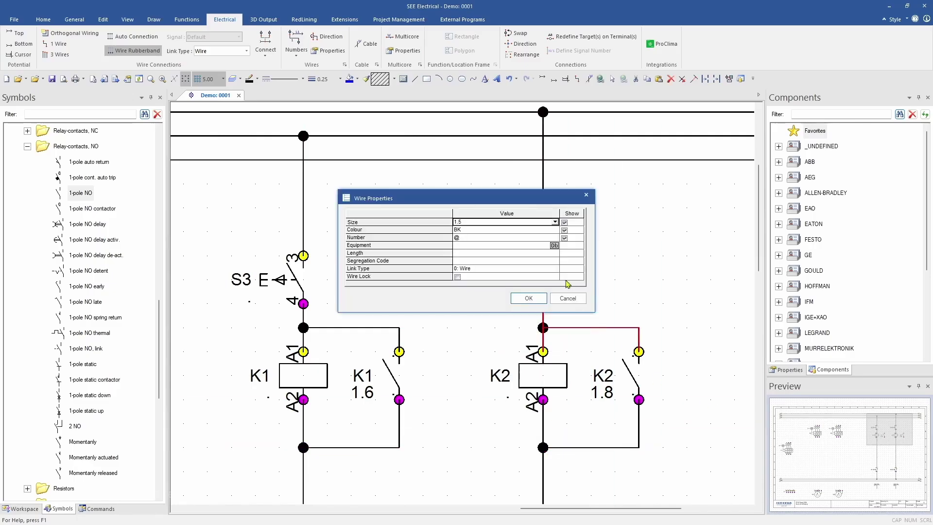
key("alt+Down")
left_click(576, 256)
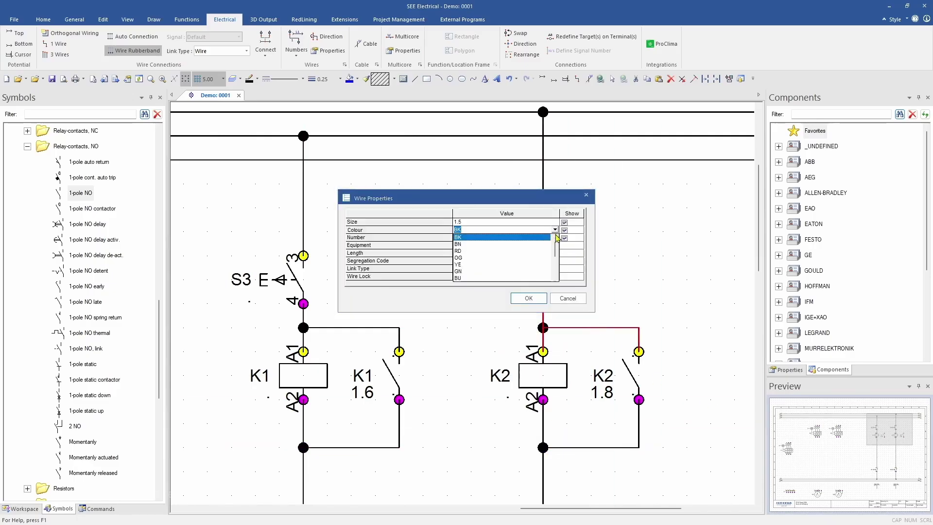
left_click(557, 272)
left_click(569, 298)
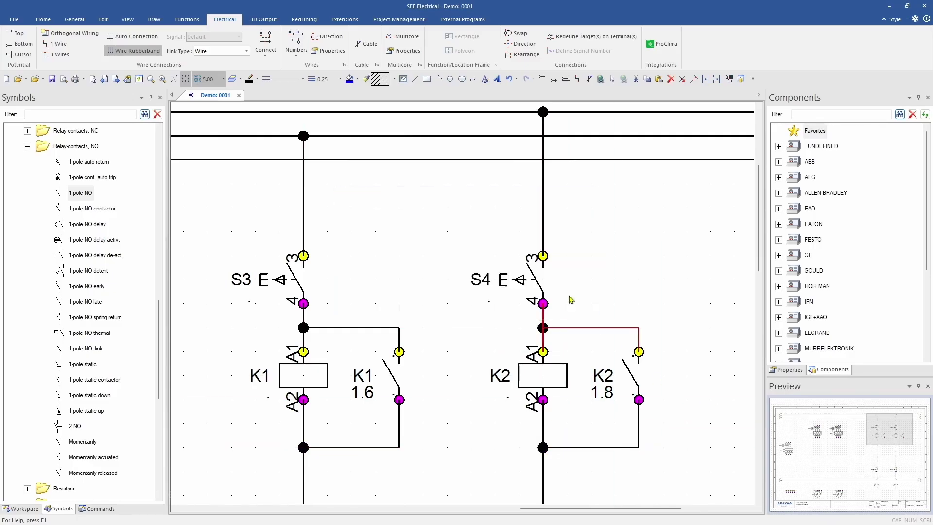
key("Home")
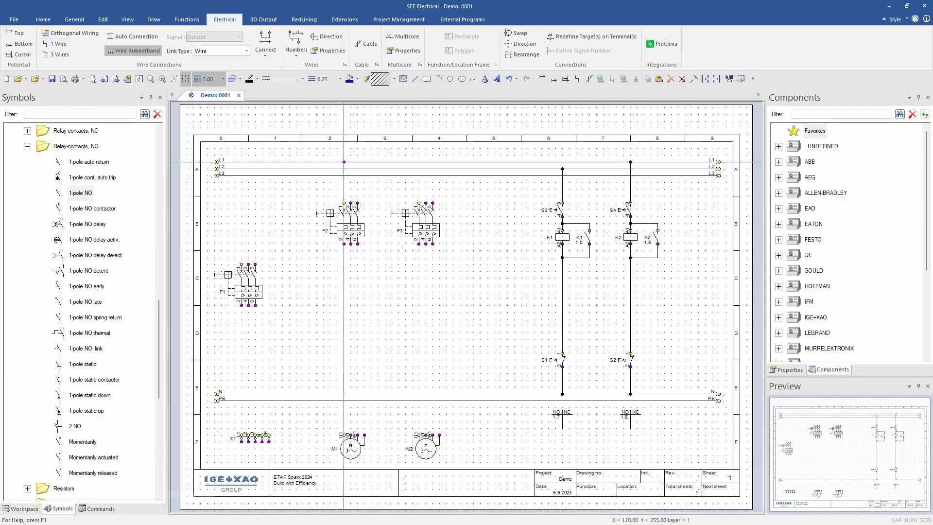
Run three-phase wires from L1–L3 through F1–F3 to X1, M1 and M2, and connect X1's N and PE.
left_click(344, 435)
left_click(419, 162)
left_click(419, 435)
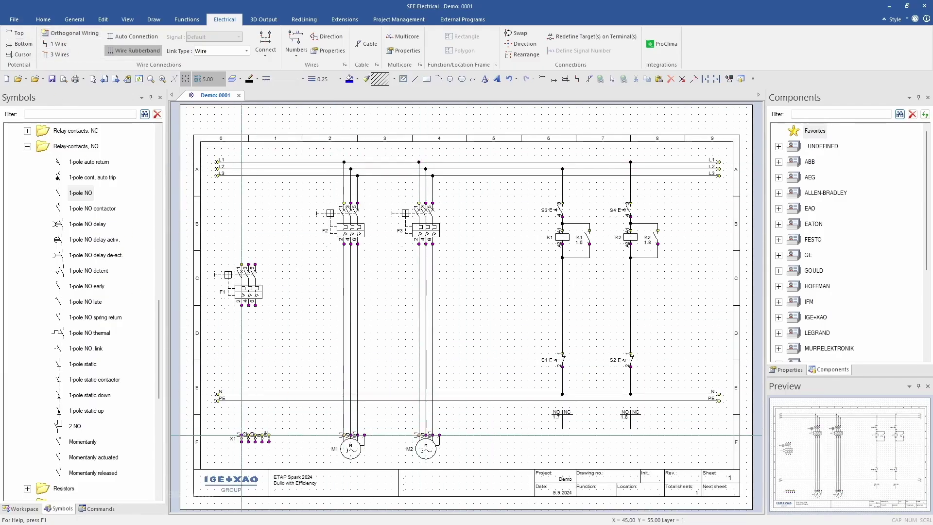
left_click(241, 435)
left_click(242, 162)
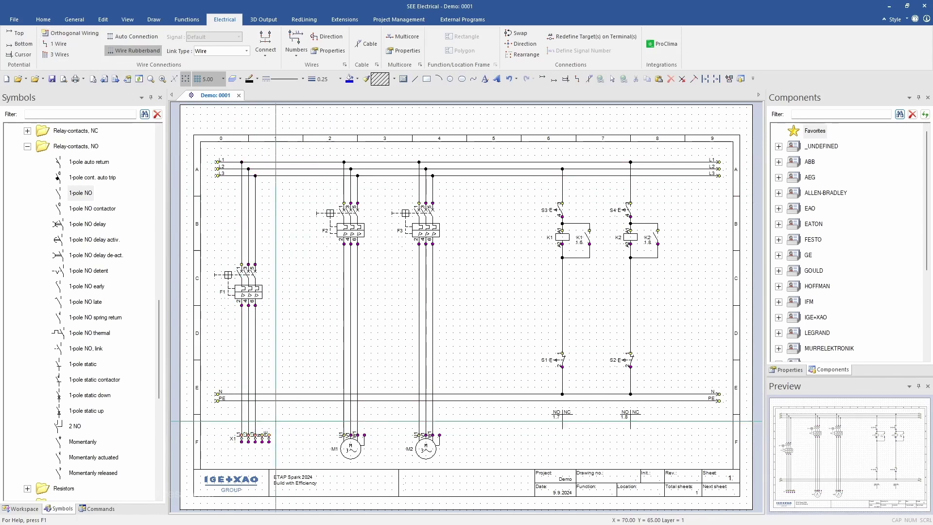
scroll(264, 423, "up", 5)
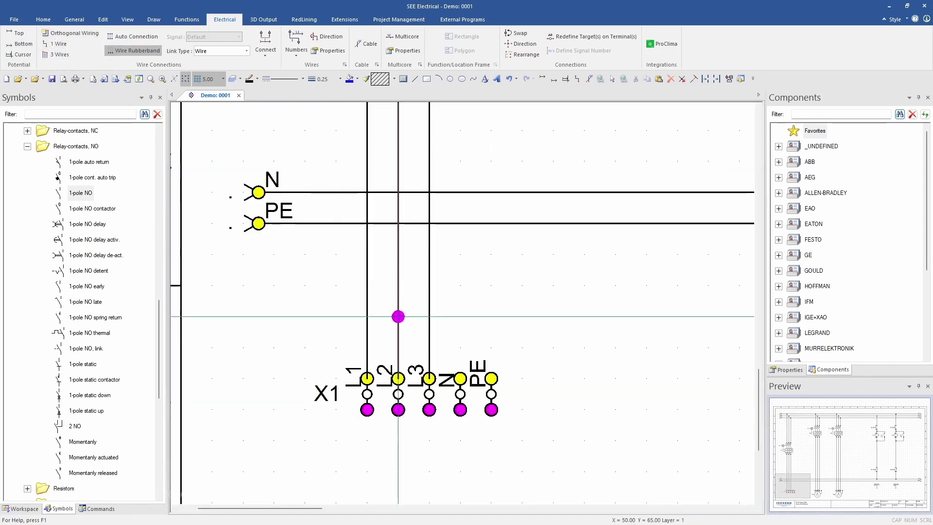
left_click(460, 379)
left_click(459, 193)
scroll(463, 209, "down", 5)
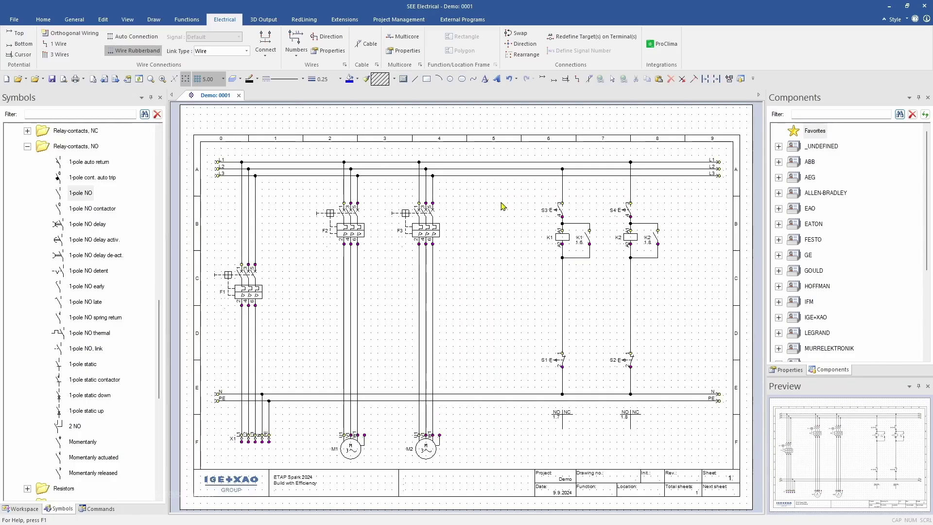
left_click(27, 146)
scroll(160, 379, "up", 2)
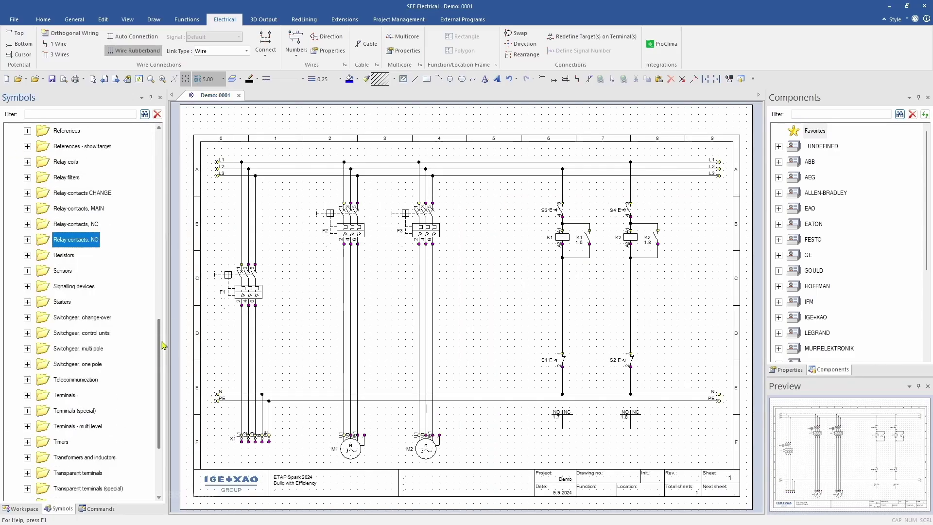
Place 3-pole NO main contacts for K1 and K2 on the motor branches.
left_click(27, 209)
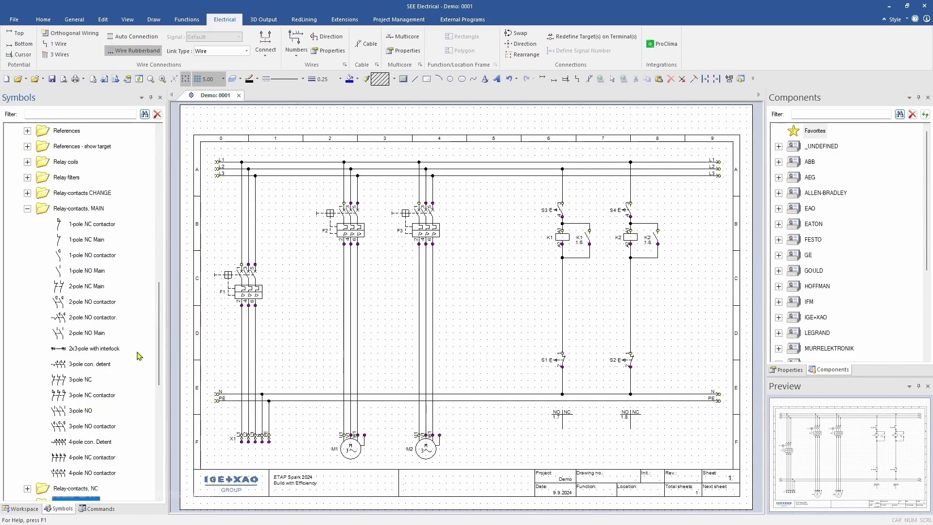
left_click(87, 426)
left_click(343, 304)
left_click(222, 140)
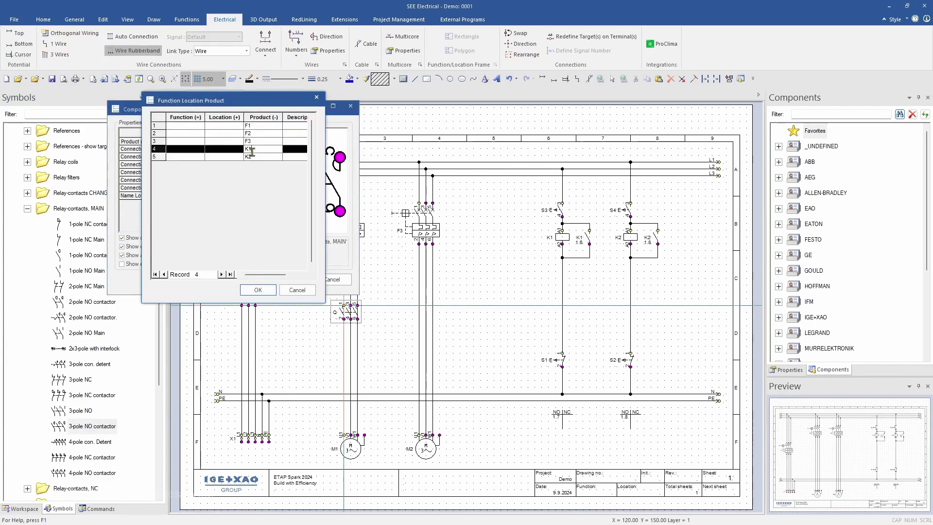
left_click(257, 289)
left_click(281, 280)
left_click_drag(302, 257, 426, 366)
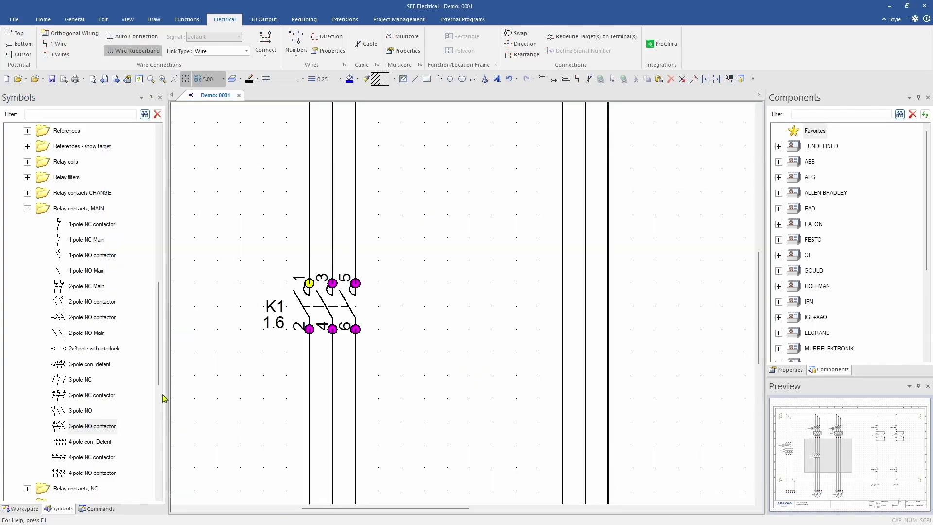
left_click(562, 283)
left_click(205, 141)
left_click(259, 290)
left_click(289, 280)
scroll(281, 323, "down", 5)
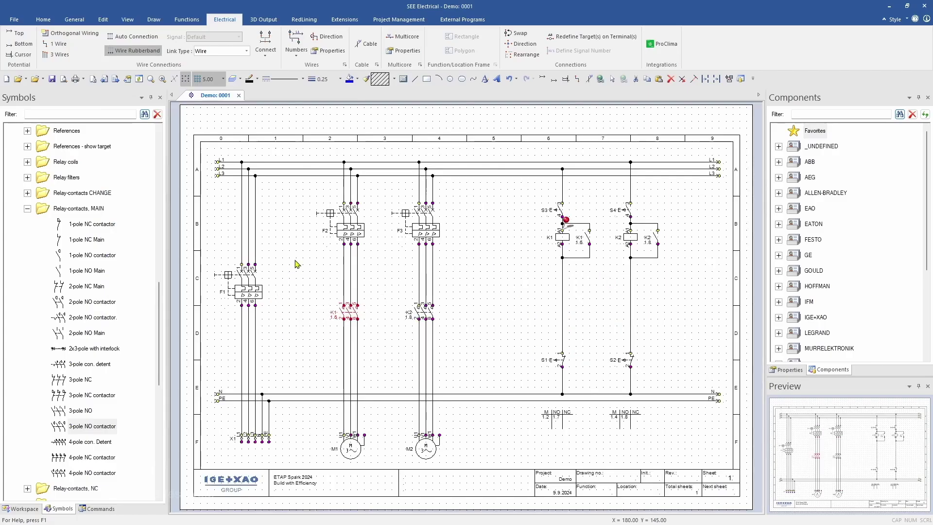
Insert '1 terminal 90° vertical' terminals X2 and X3 on the motor wires.
left_click(29, 210)
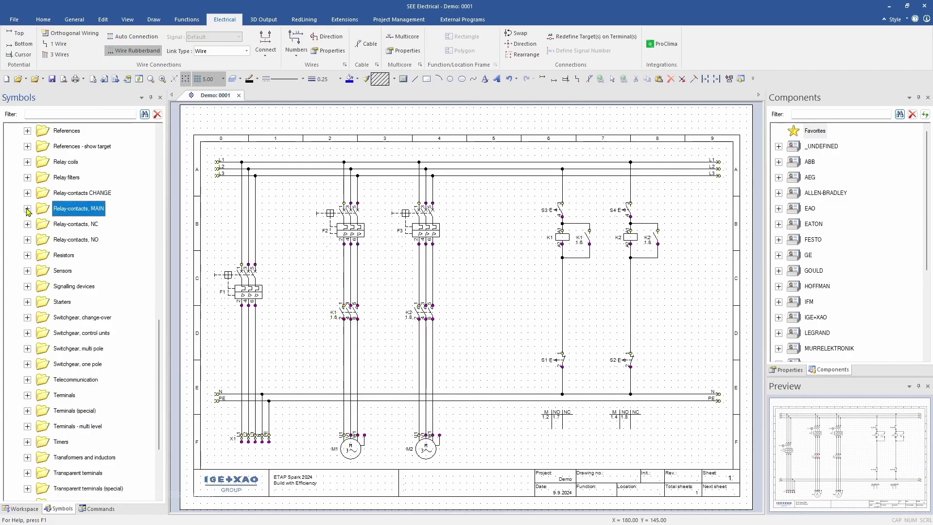
left_click(27, 396)
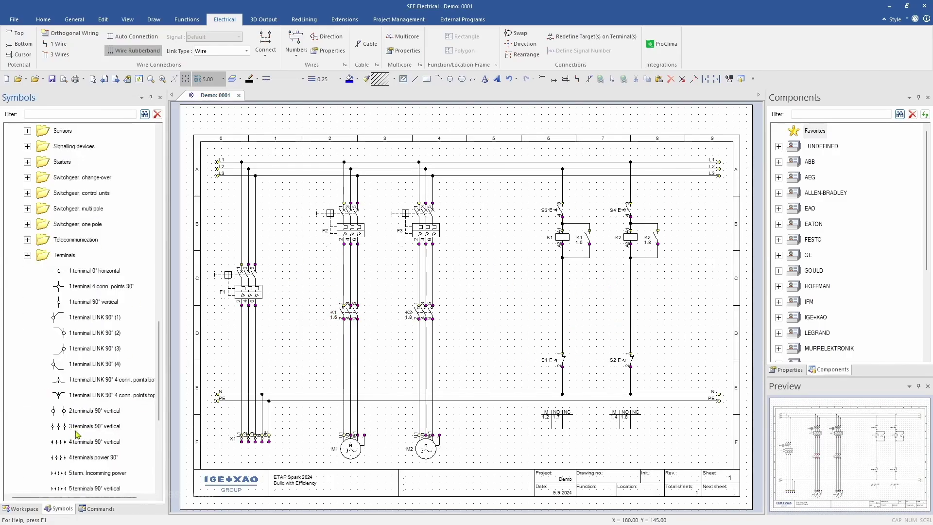
left_click(76, 301)
scroll(486, 475, "up", 3)
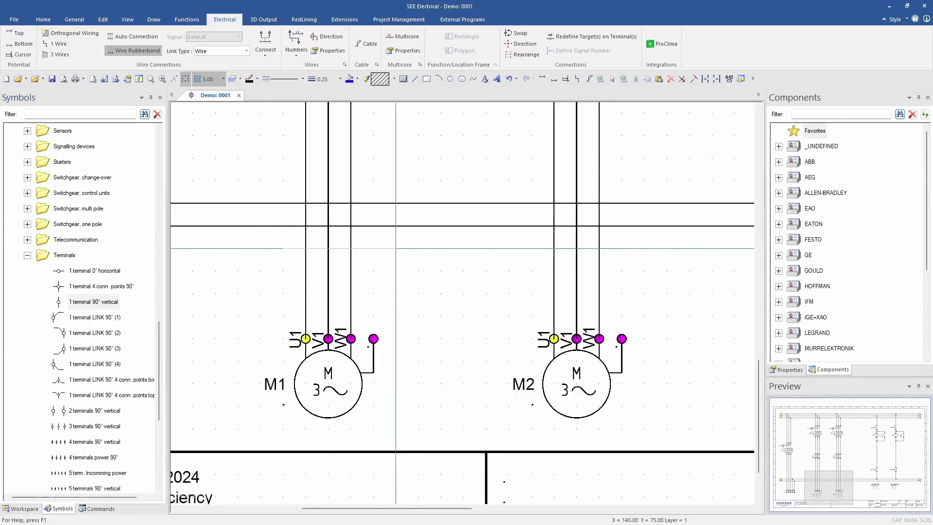
left_click(283, 248)
left_click(291, 280)
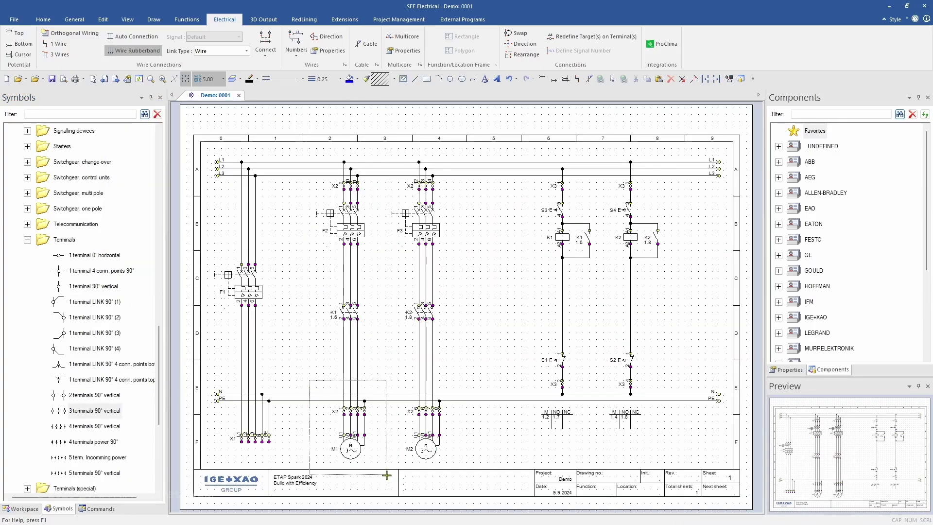
scroll(375, 387, "up", 3)
Draw cable W1 across motor M1's four terminal-to-motor wires.
left_click(367, 45)
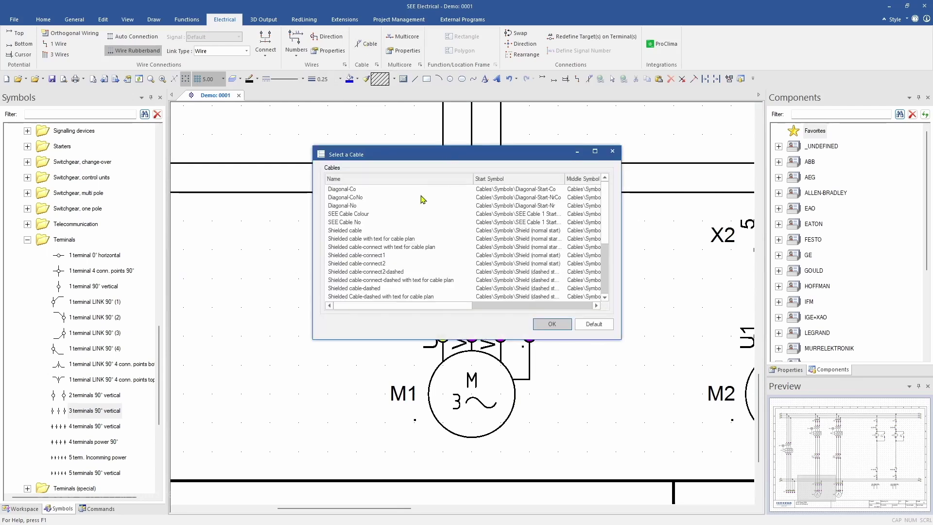
scroll(433, 206, "down", 2)
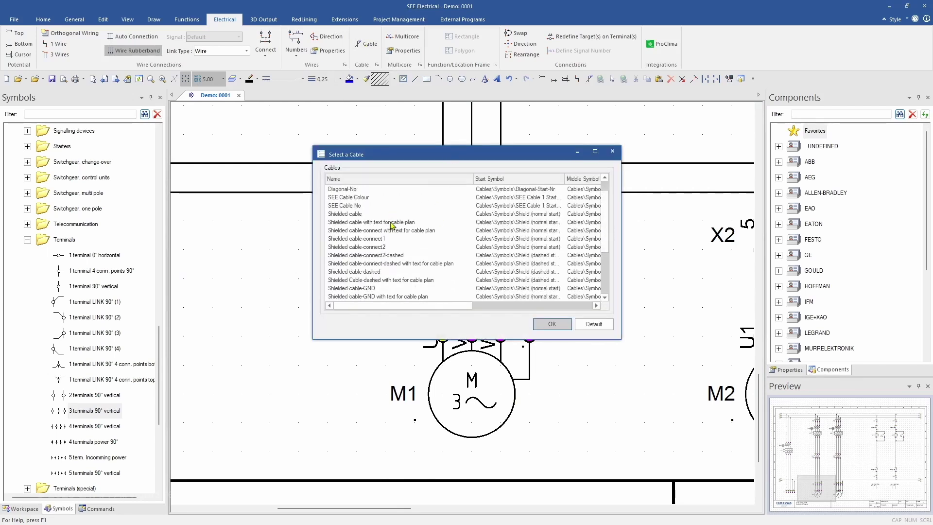
double_click(357, 222)
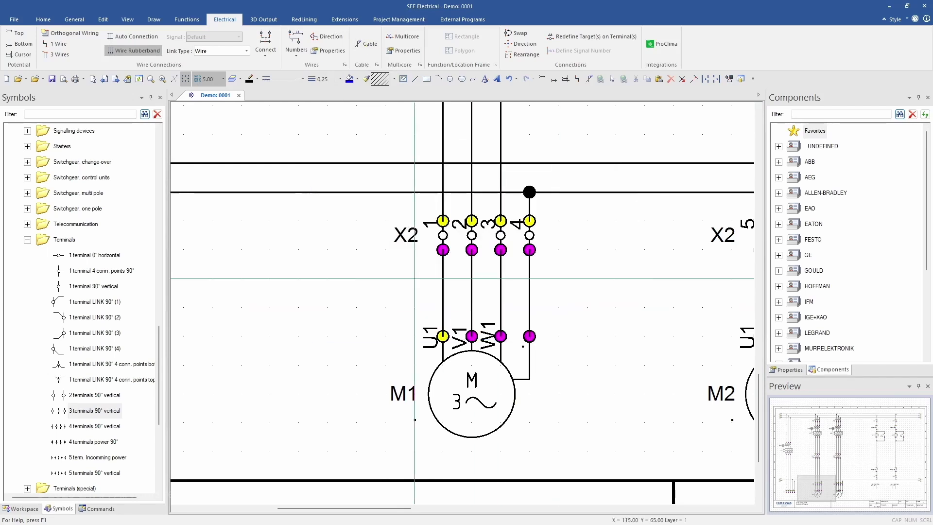
left_click_drag(416, 279, 558, 279)
key("BackSpace")
type("1")
Give W1 the metric 4x4² cable equipment, then copy it onto M2's wires as W2.
left_click(205, 164)
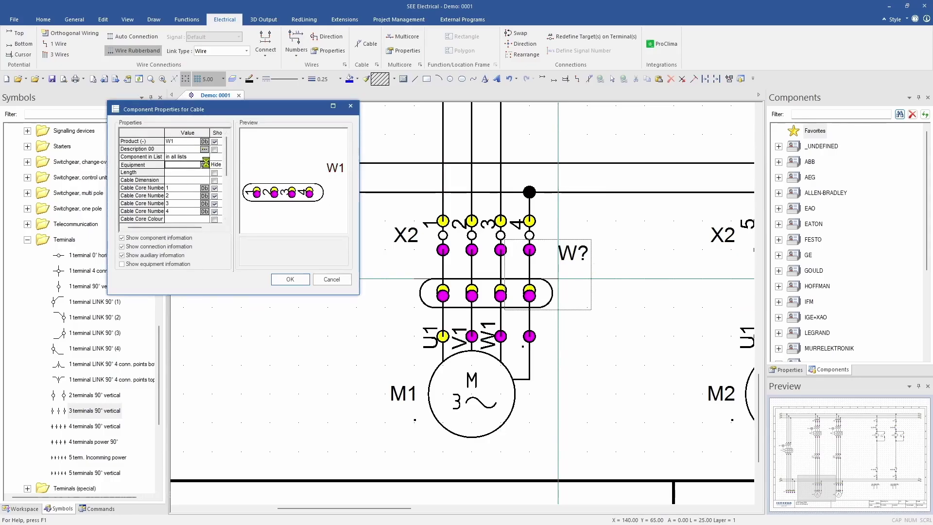
right_click(63, 94)
left_click(70, 99)
left_click(30, 111)
left_click(53, 120)
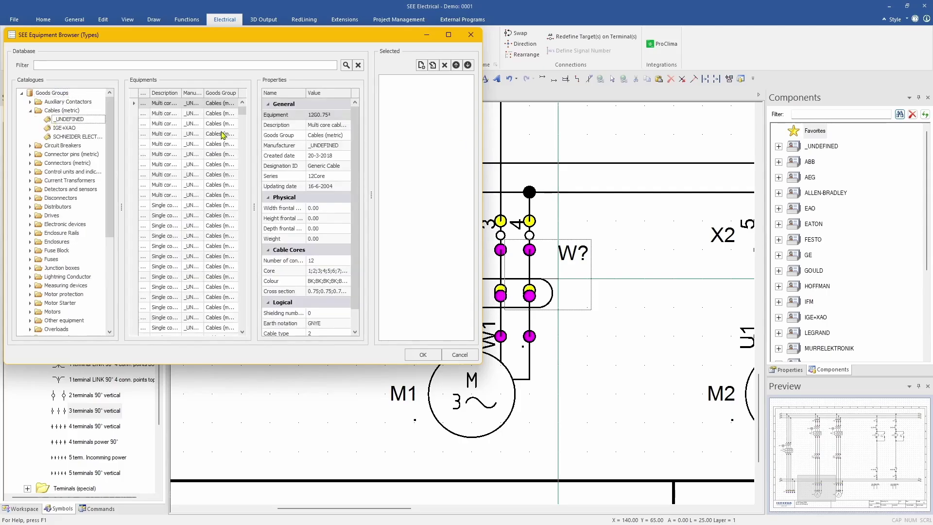
left_click_drag(482, 124, 752, 124)
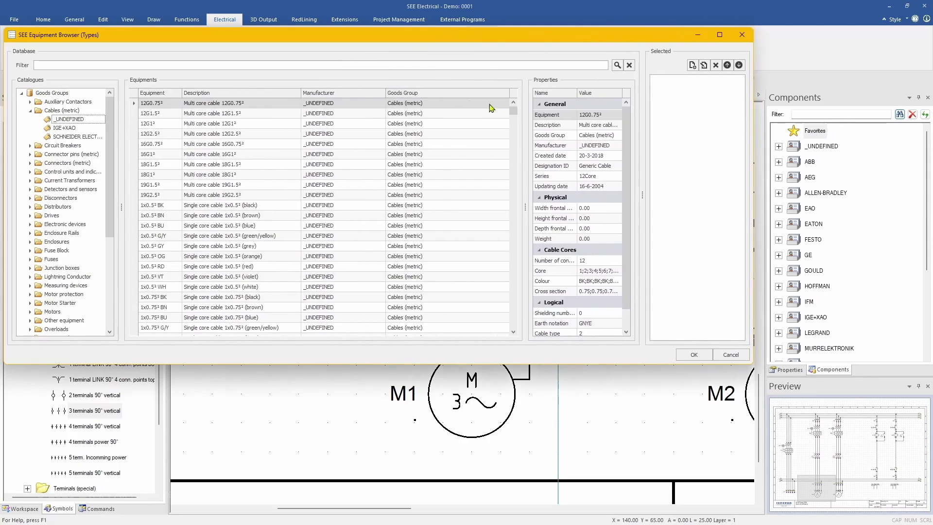
left_click_drag(515, 116, 514, 130)
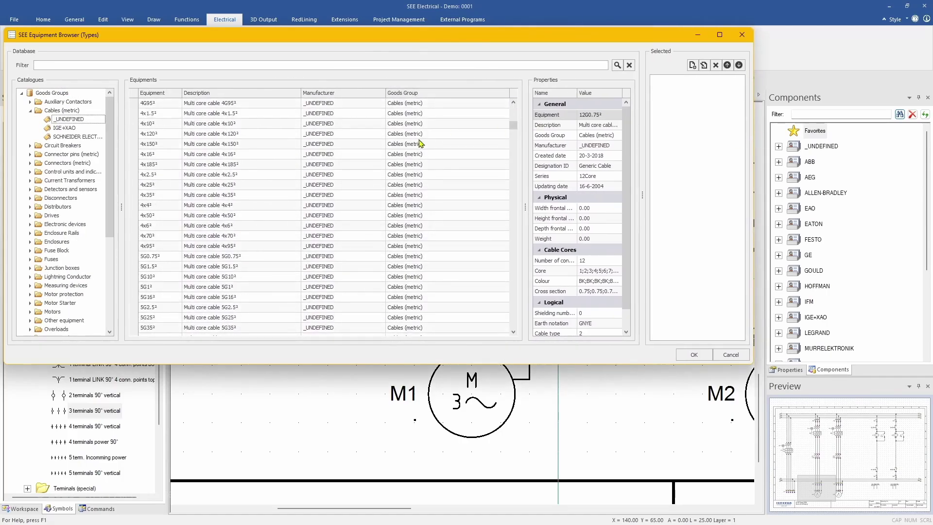
left_click(163, 205)
left_click(694, 355)
scroll(224, 183, "down", 2)
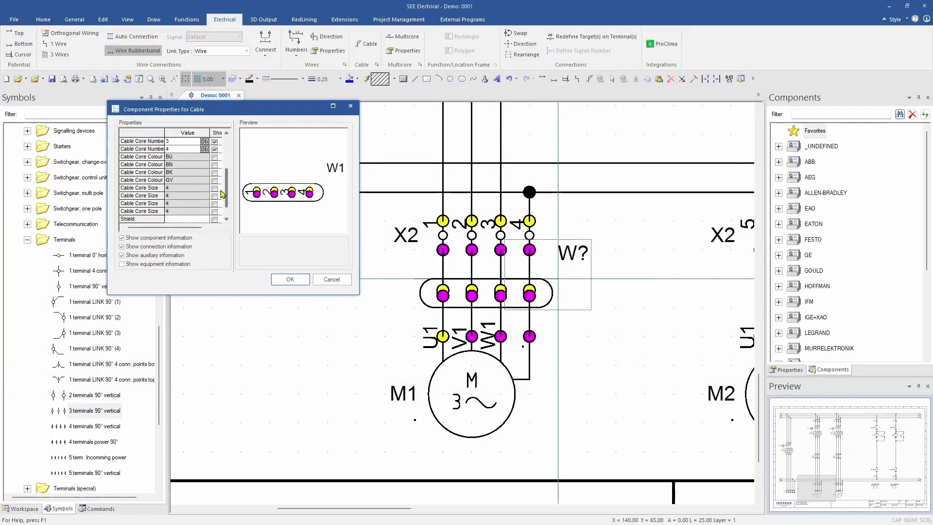
left_click(290, 279)
left_click_drag(370, 509, 419, 509)
left_click_drag(349, 296, 666, 295, "ctrl")
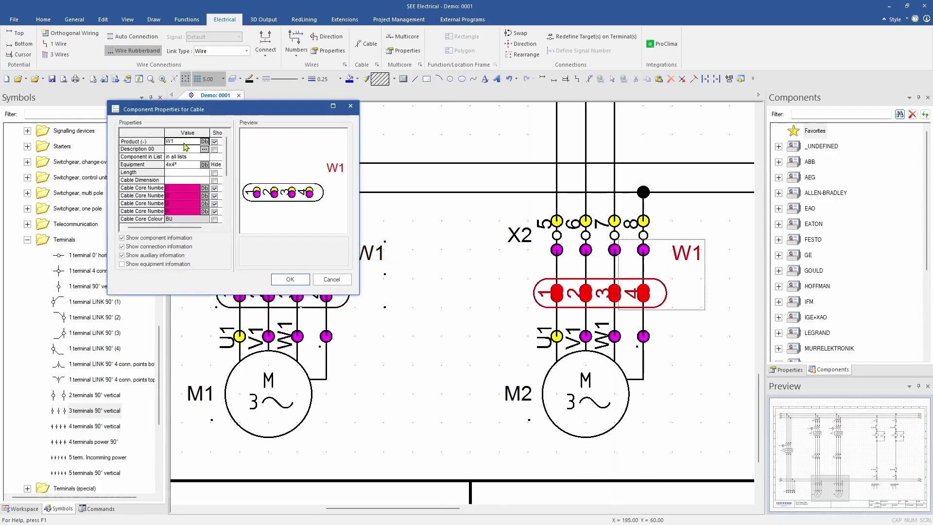
left_click(295, 281)
scroll(446, 327, "down", 5)
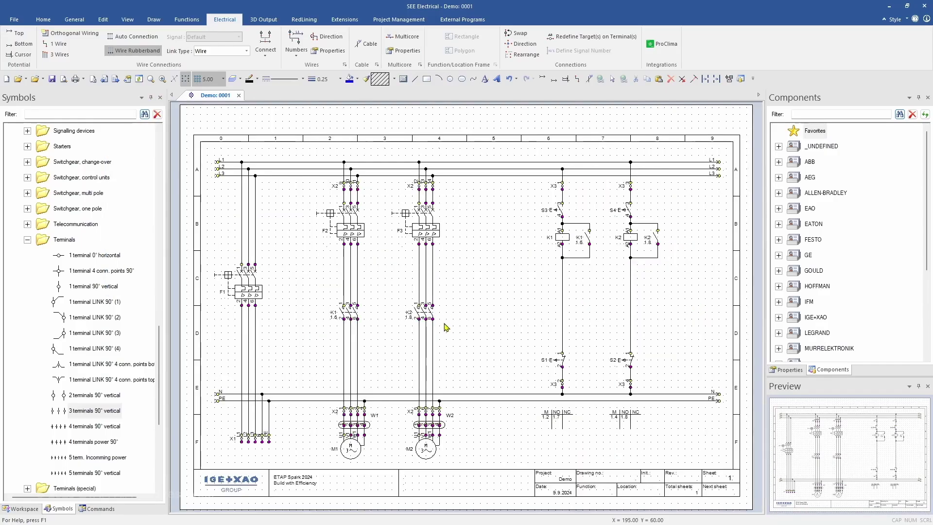
Add new sheet 0002 under Circuit Diagrams IEC and zoom into its lower-left area.
left_click(22, 508)
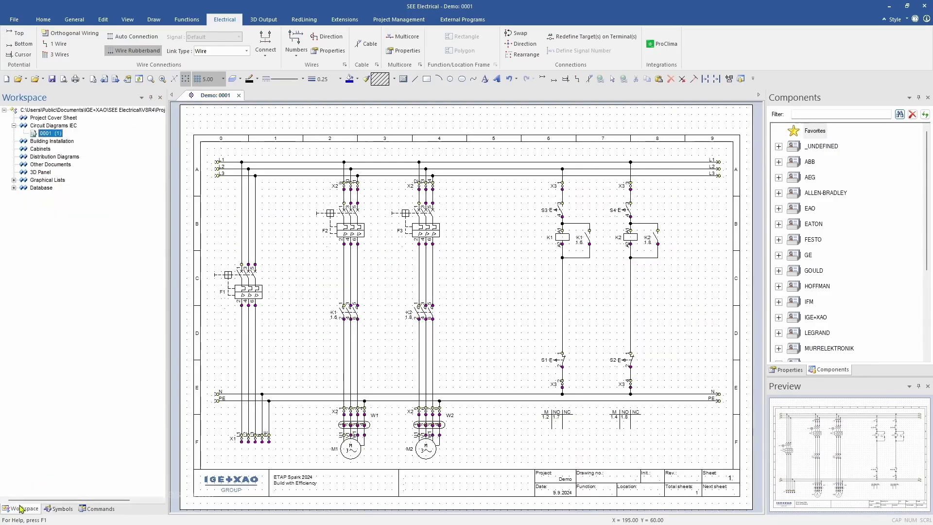
right_click(33, 125)
left_click(58, 130)
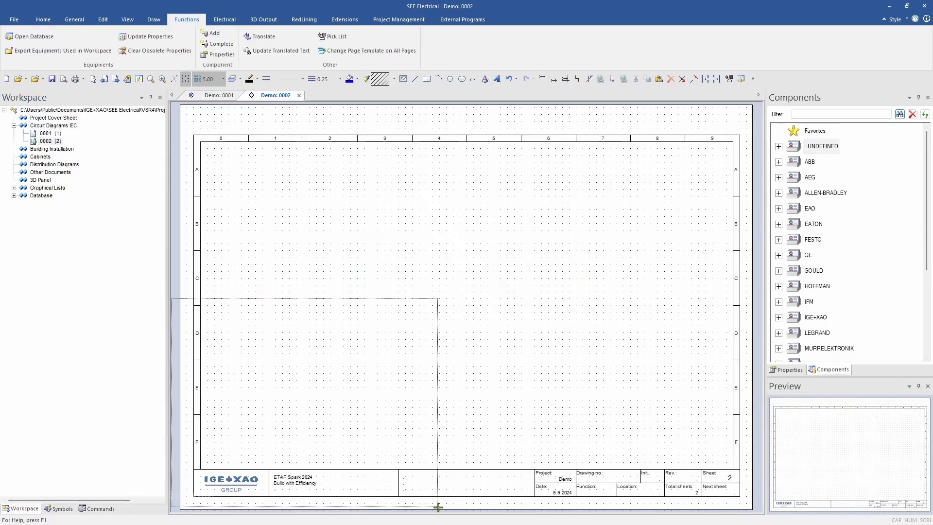
left_click_drag(223, 346, 442, 505)
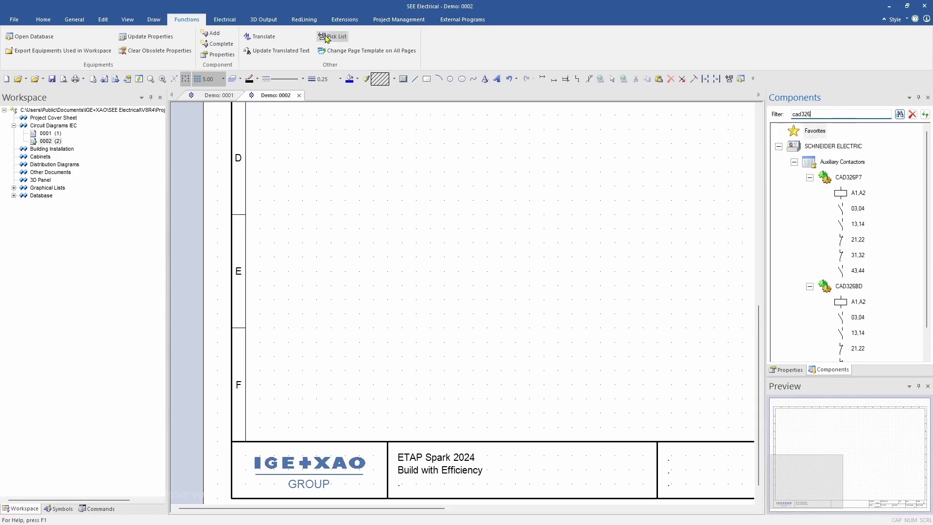
type("cad326")
Search the equipment browser for cad326 and confirm the CAD326P7 auxiliary contactor.
left_click(213, 35)
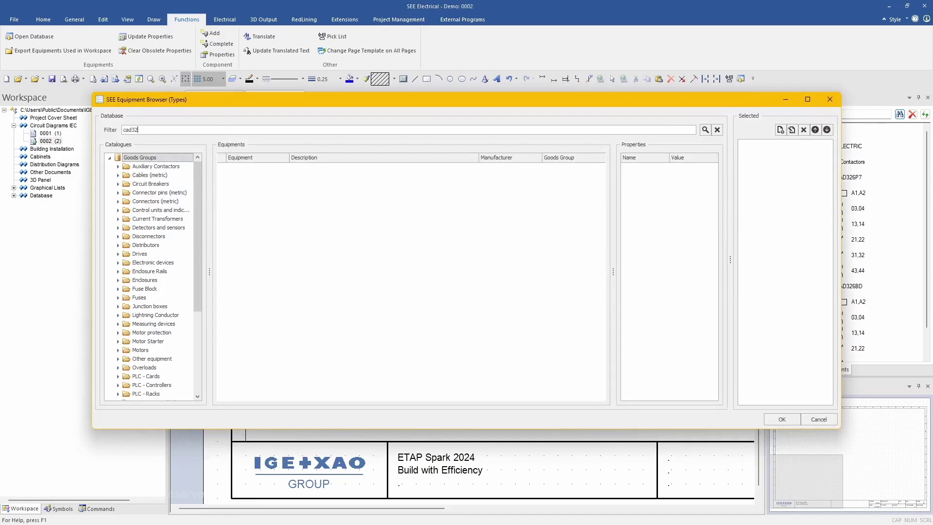
key("Return")
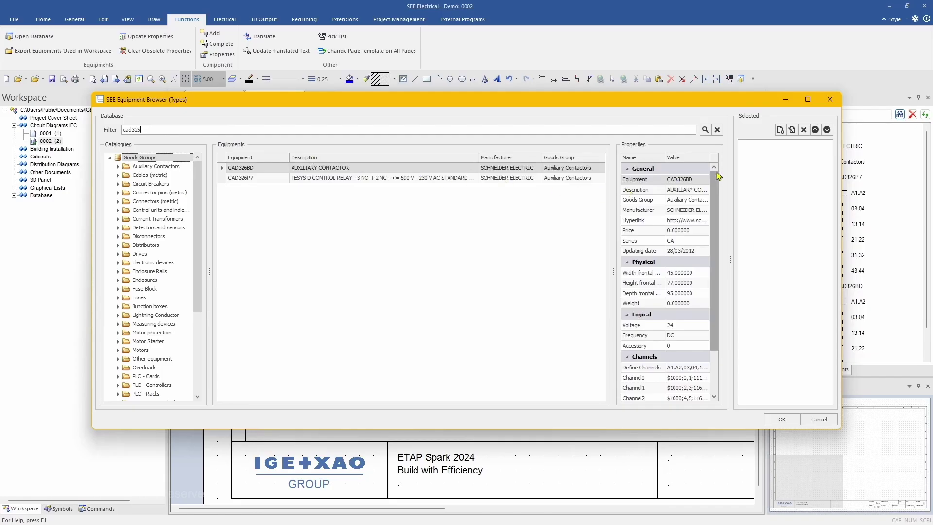
left_click_drag(716, 186, 715, 216)
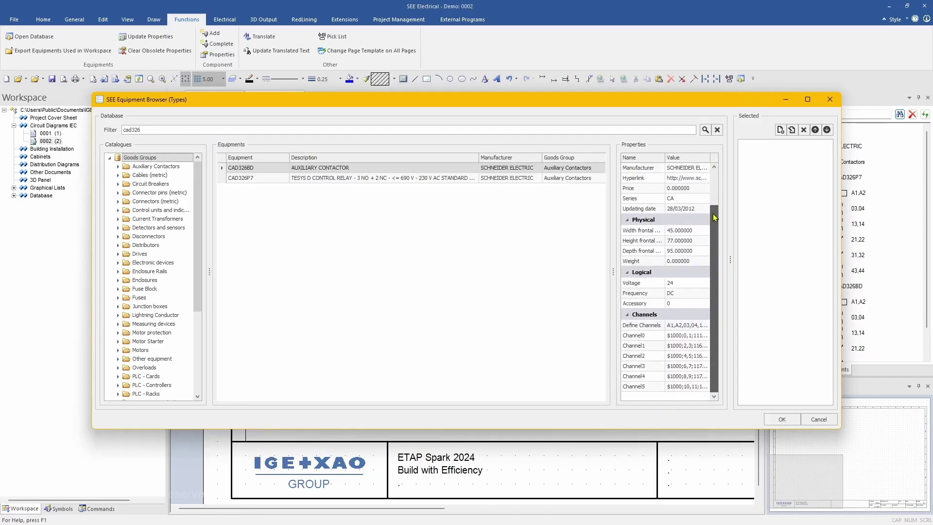
left_click_drag(715, 216, 701, 185)
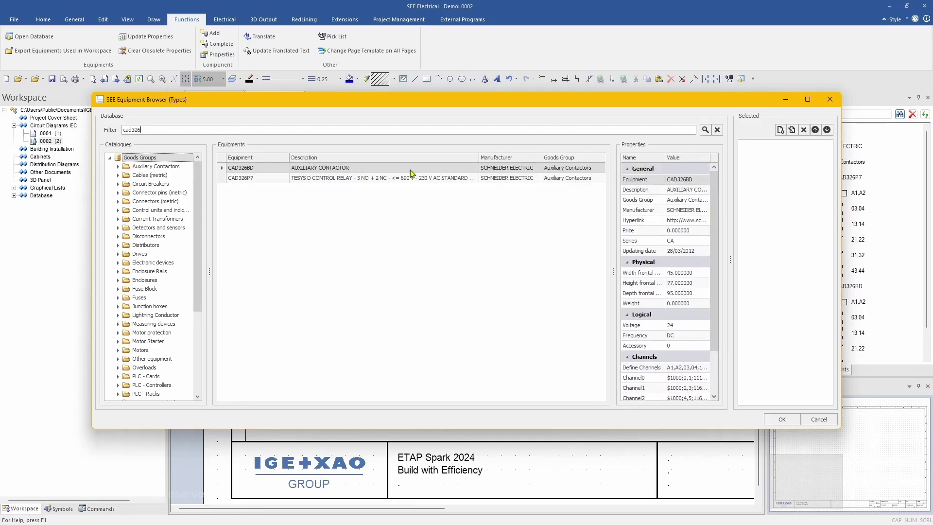
left_click(348, 180)
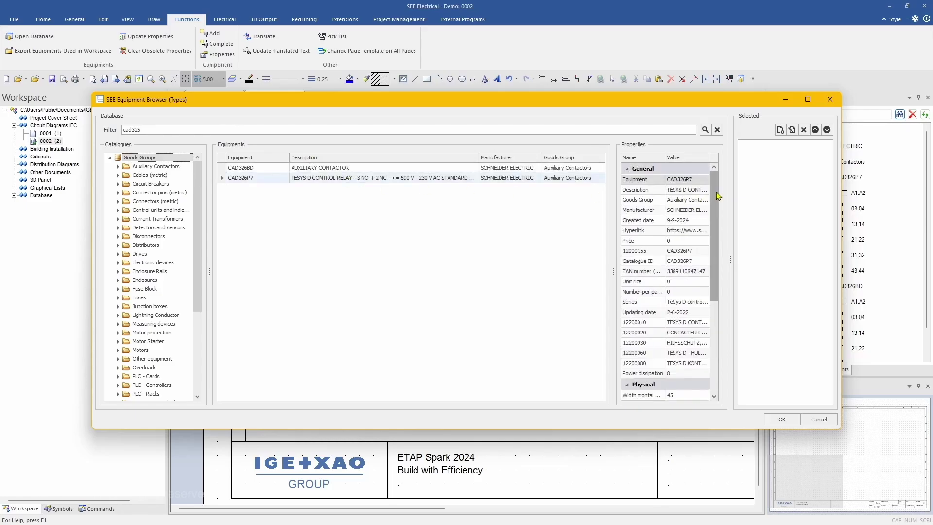
left_click_drag(716, 191, 718, 220)
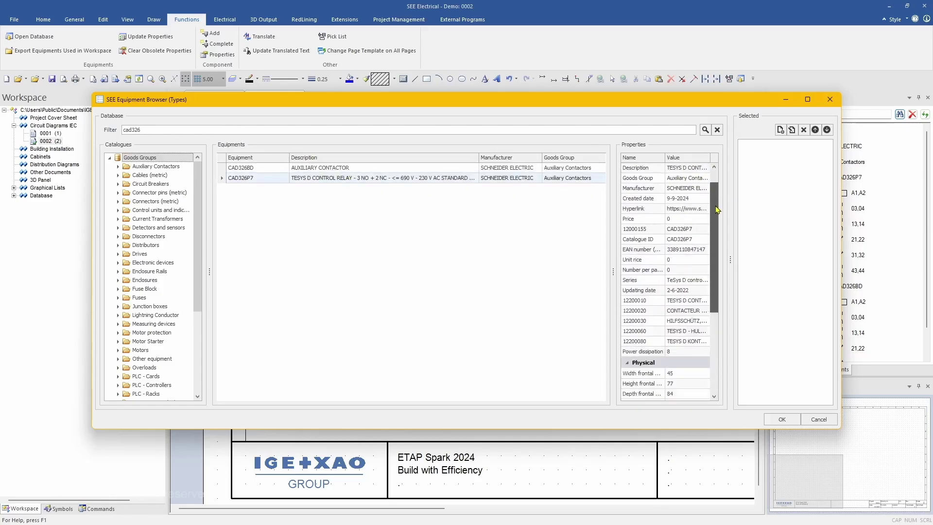
double_click(391, 181)
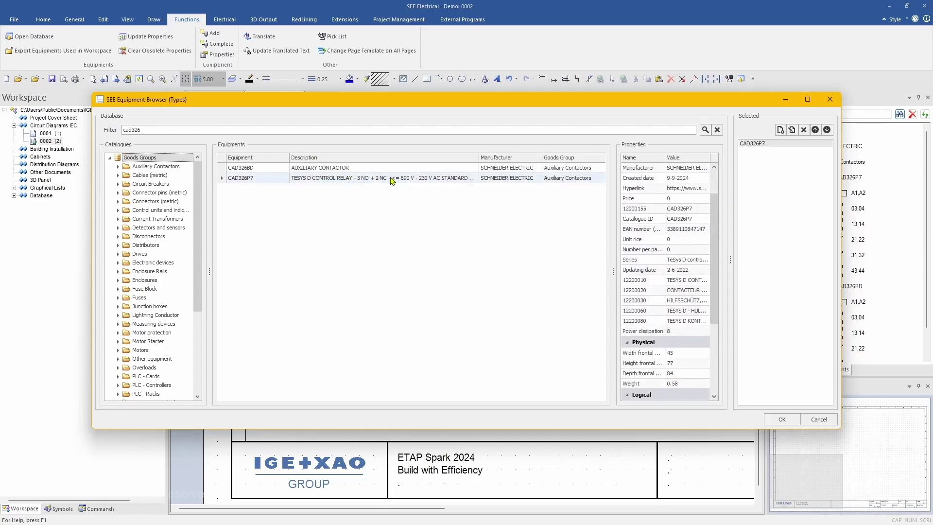
left_click(778, 420)
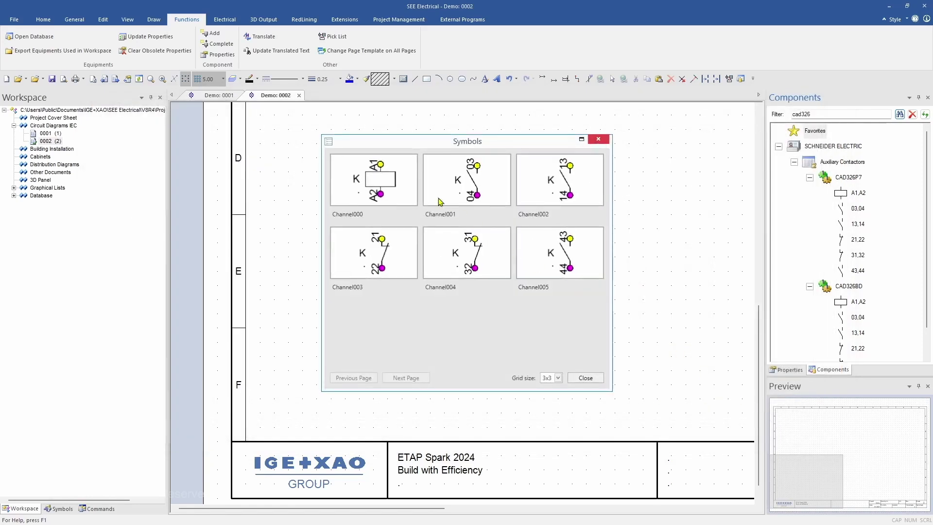
Place coil K3 and its 03/04, 13/14 and 21/22 contacts on sheet 0002.
left_click(392, 188)
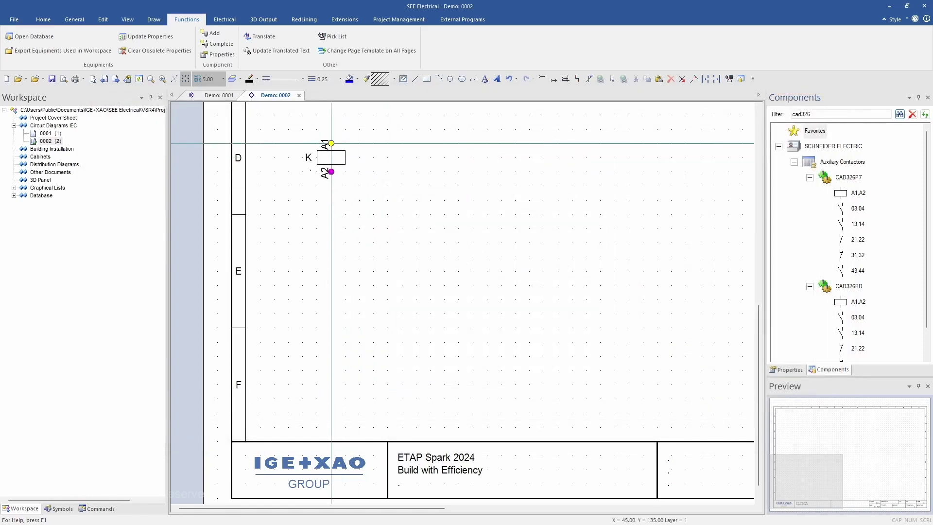
left_click(324, 150)
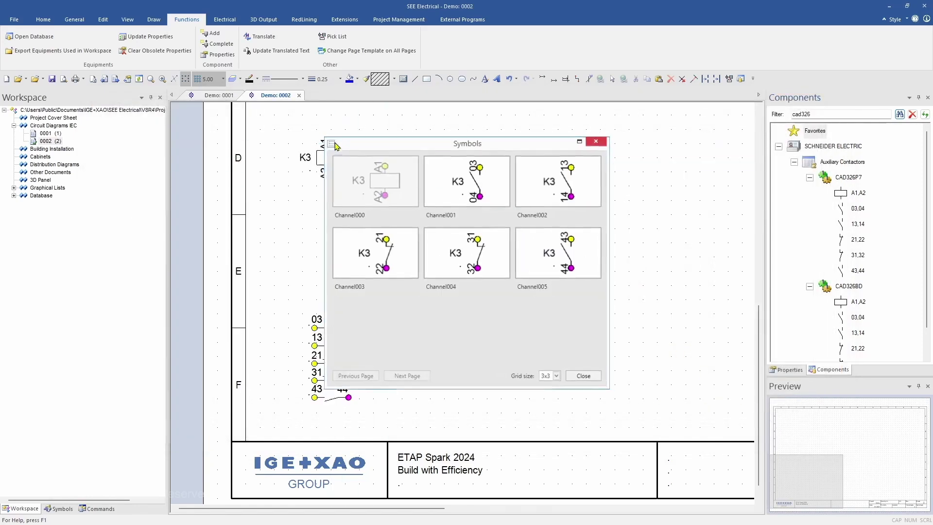
left_click(479, 183)
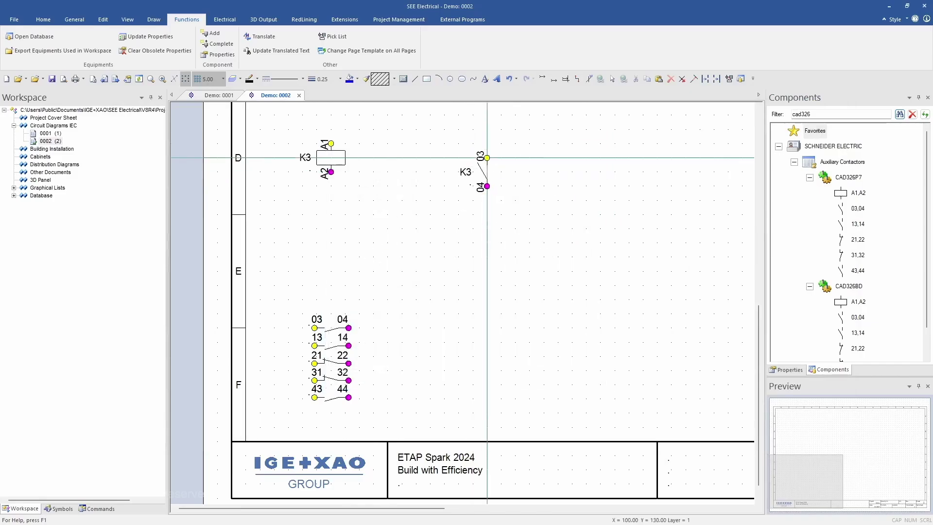
left_click(486, 144)
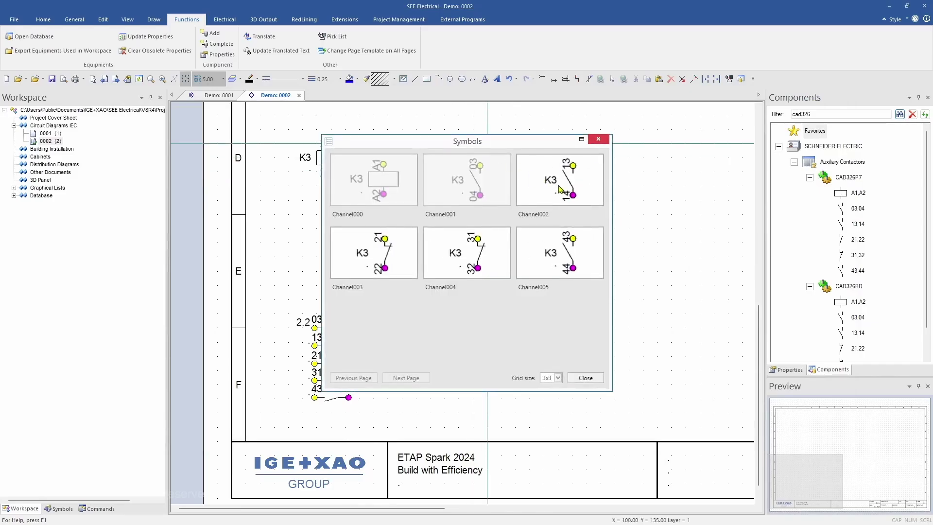
left_click(559, 189)
left_click(571, 144)
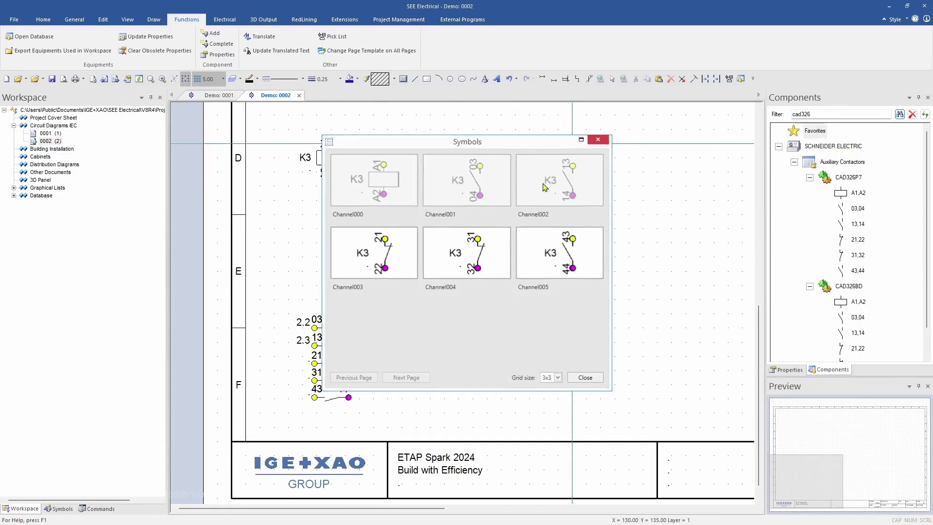
left_click(390, 257)
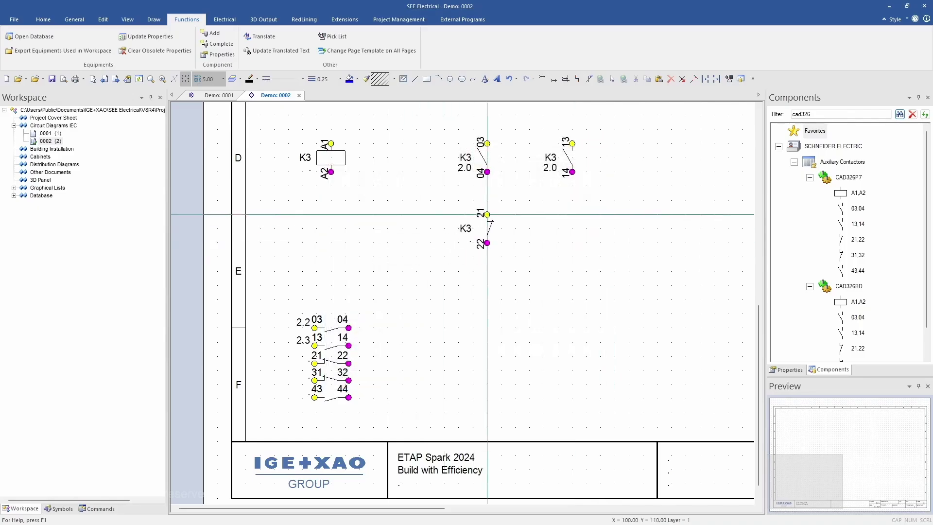
left_click(486, 214)
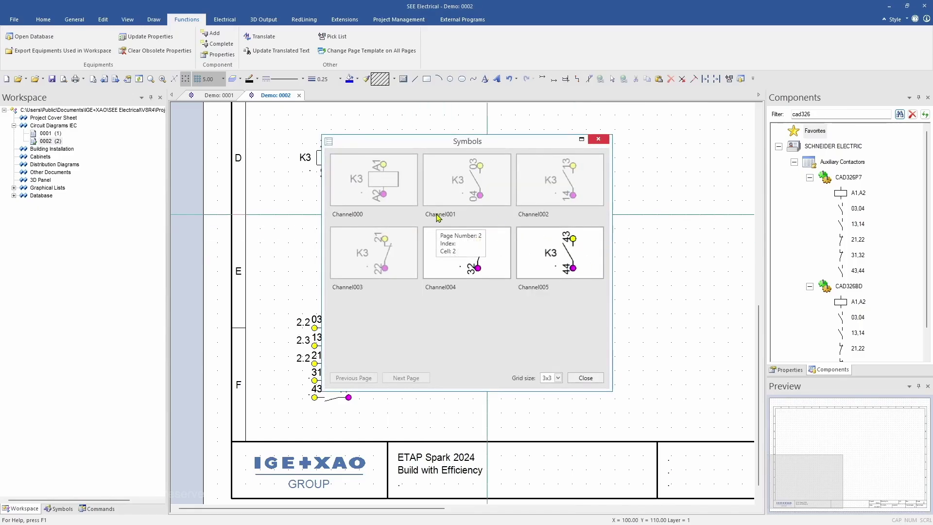
left_click(583, 378)
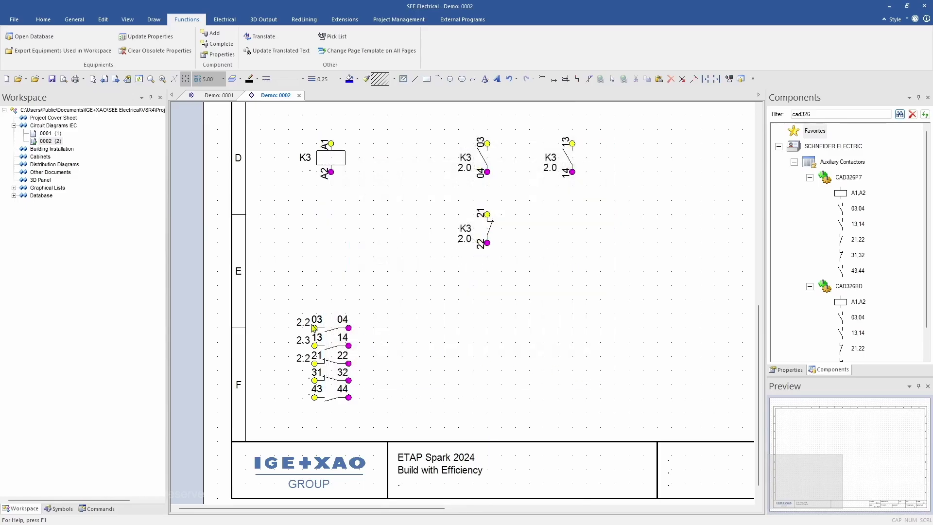
left_click(305, 328)
scroll(305, 328, "down", 5)
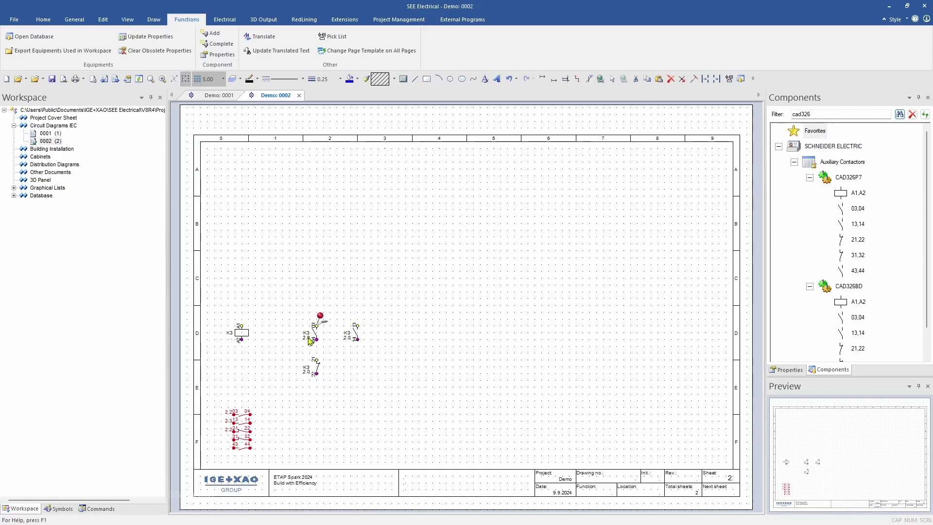
Select then deselect a K3 contact, and close sheet 0002 with Ctrl+F4.
left_click(306, 375)
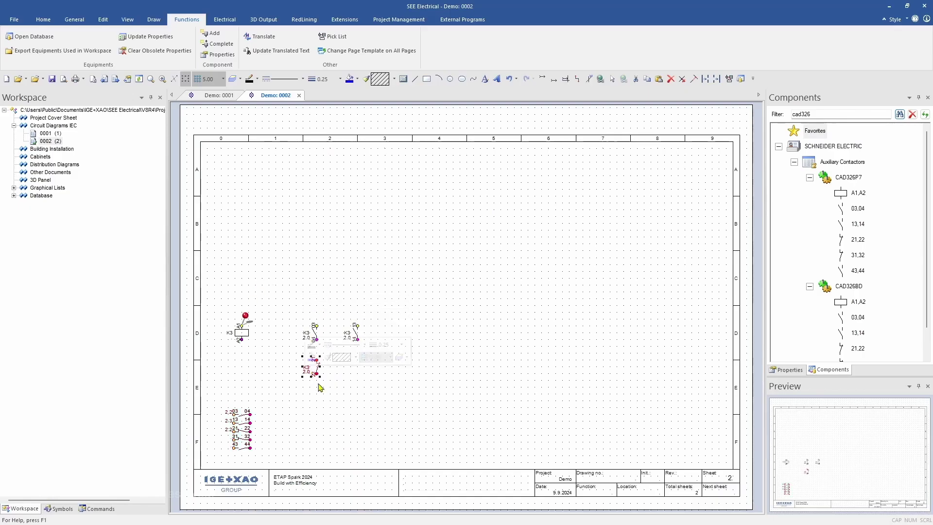
left_click(358, 411)
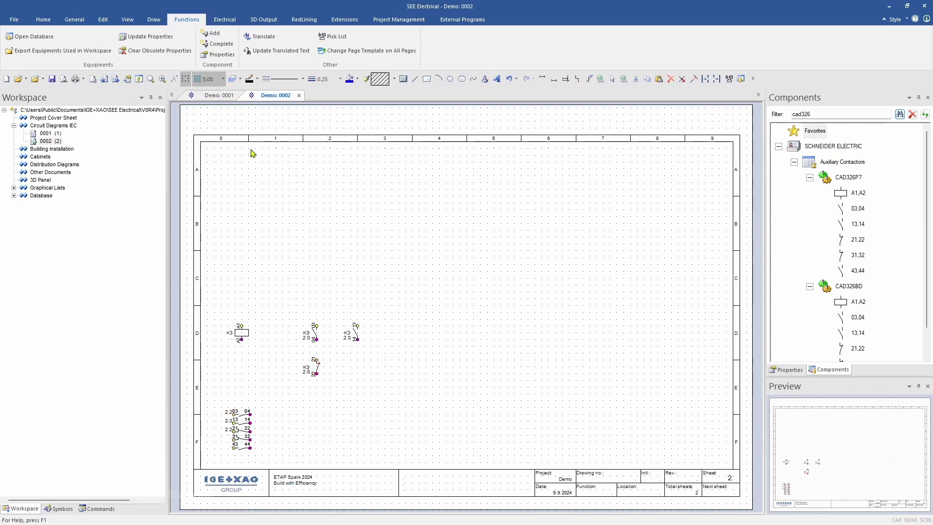
key("ctrl+F4")
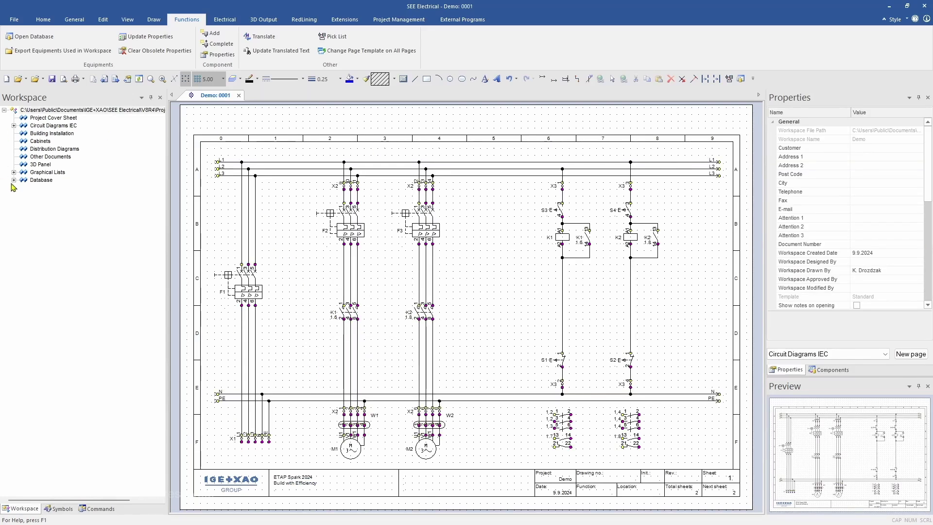
Generate the List of Components and the W1, W2 cable plan pages from Graphical Lists.
left_click(13, 172)
left_click(58, 188)
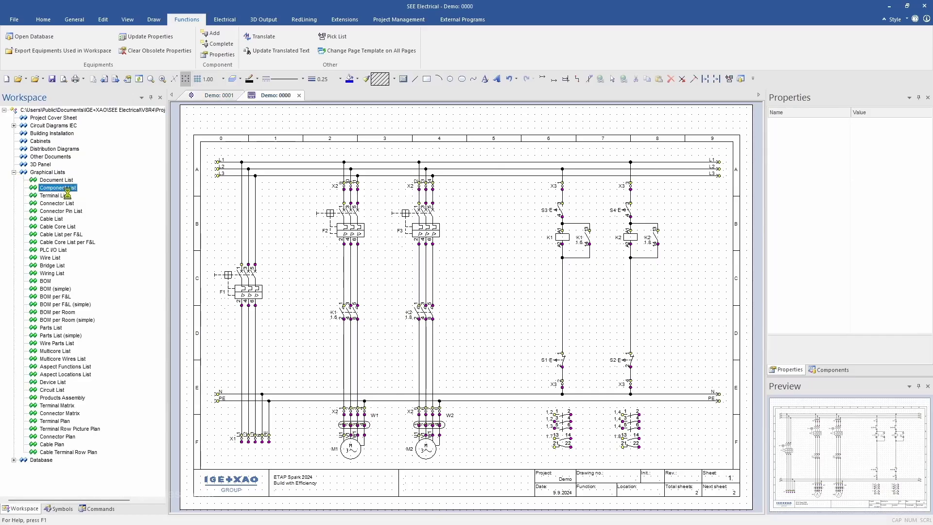
double_click(59, 189)
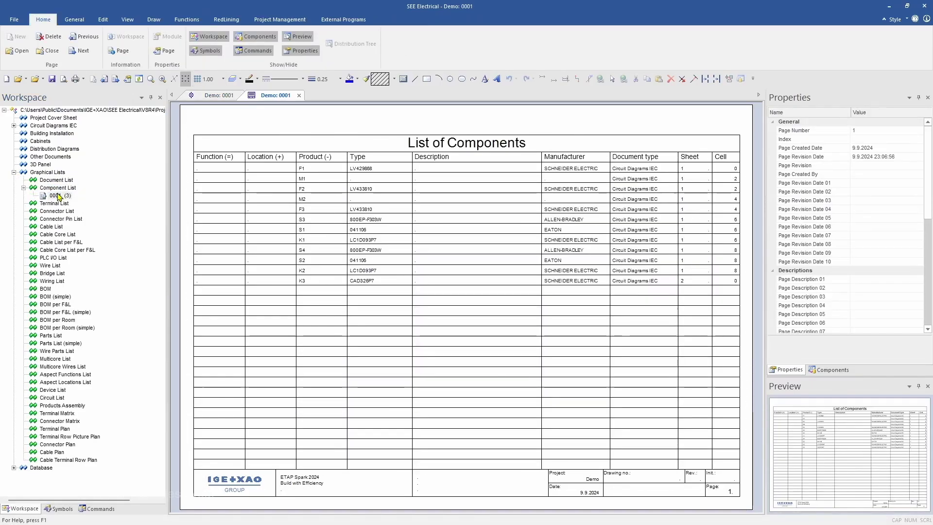
double_click(61, 452)
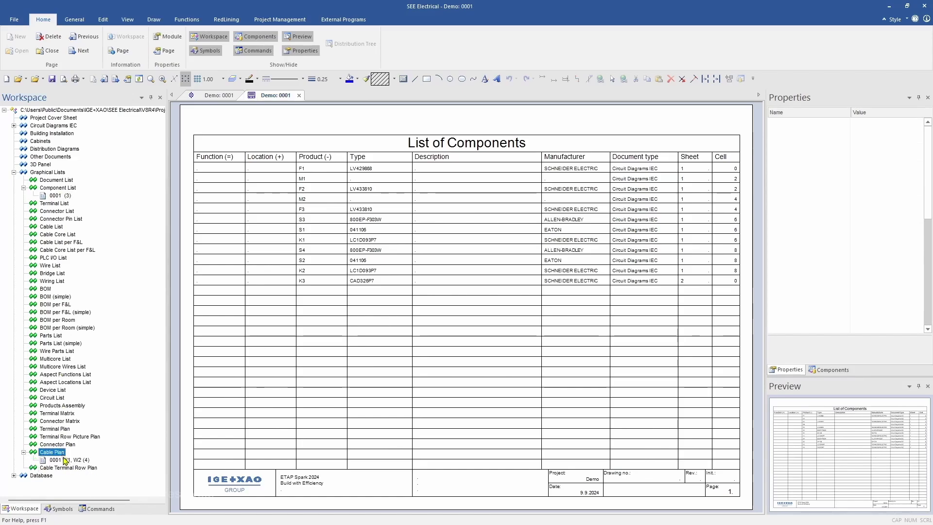
double_click(65, 460)
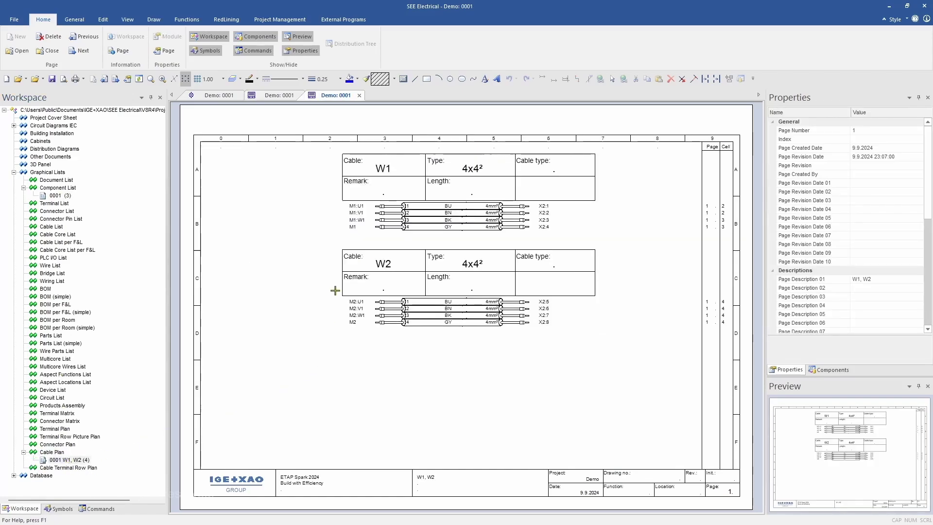
scroll(426, 219, "up", 3)
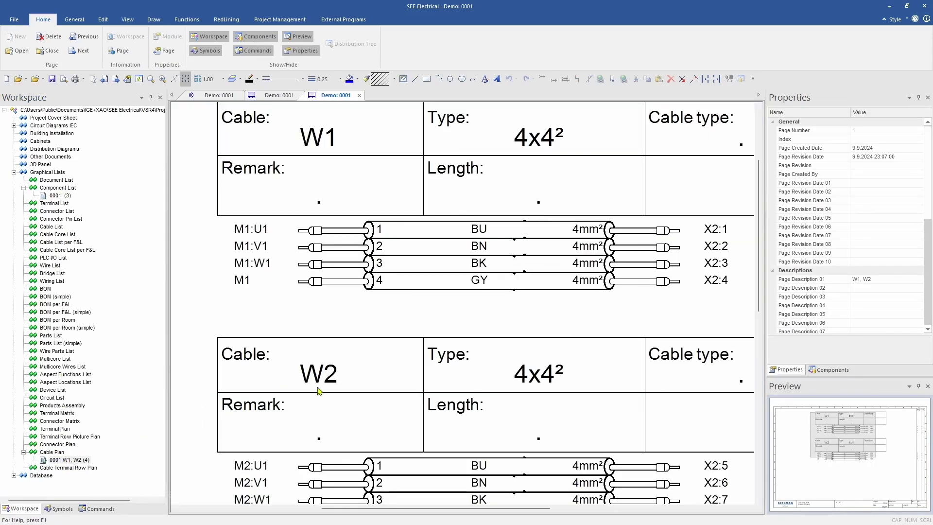
right_click(37, 430)
Generate terminal plan pages for all terminal rows and view the X2 and X3 pages.
left_click(72, 436)
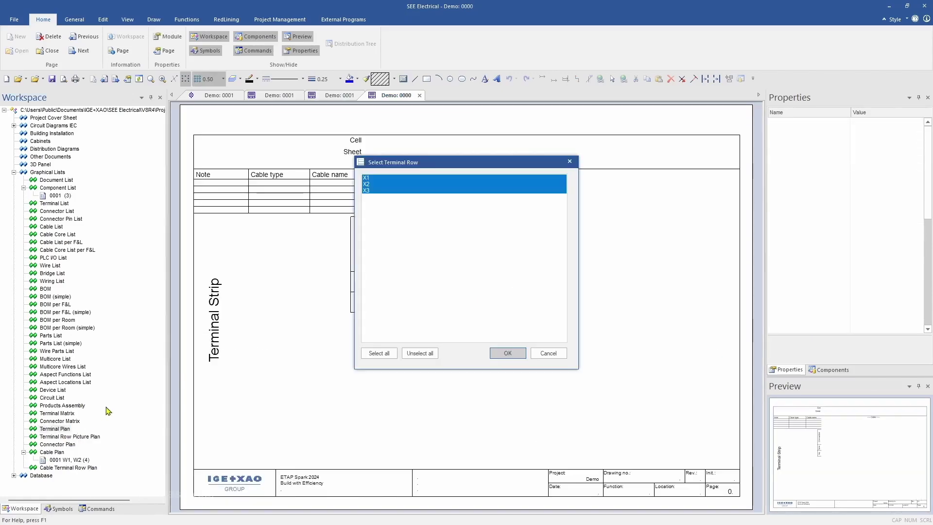
key("Return")
double_click(64, 443)
double_click(72, 451)
double_click(64, 443)
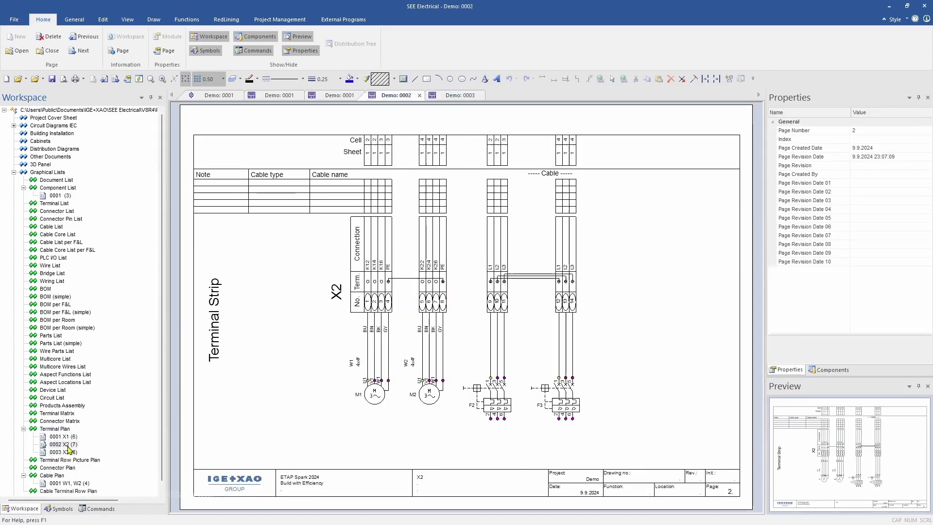
Generate the Products Assembly pages and the Bill of Materials page.
right_click(62, 407)
left_click(87, 423)
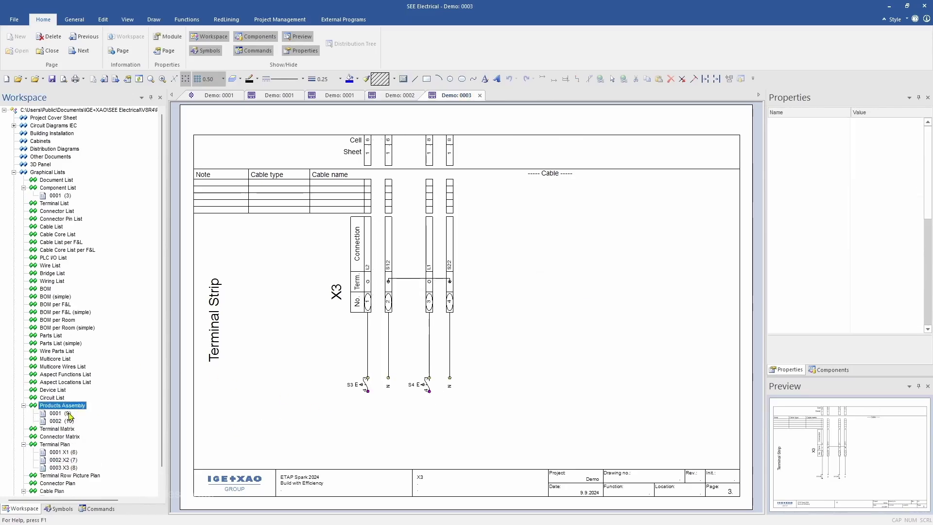
double_click(69, 413)
left_click(42, 290)
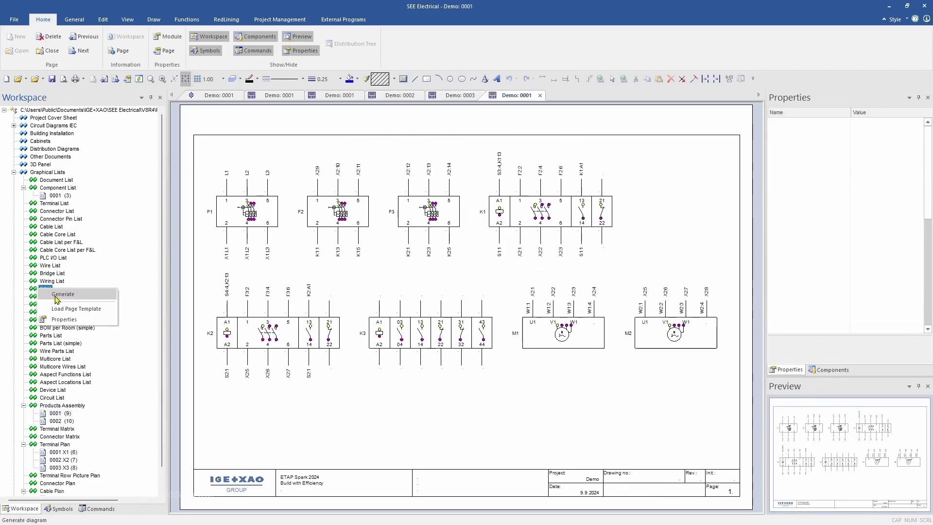
double_click(45, 289)
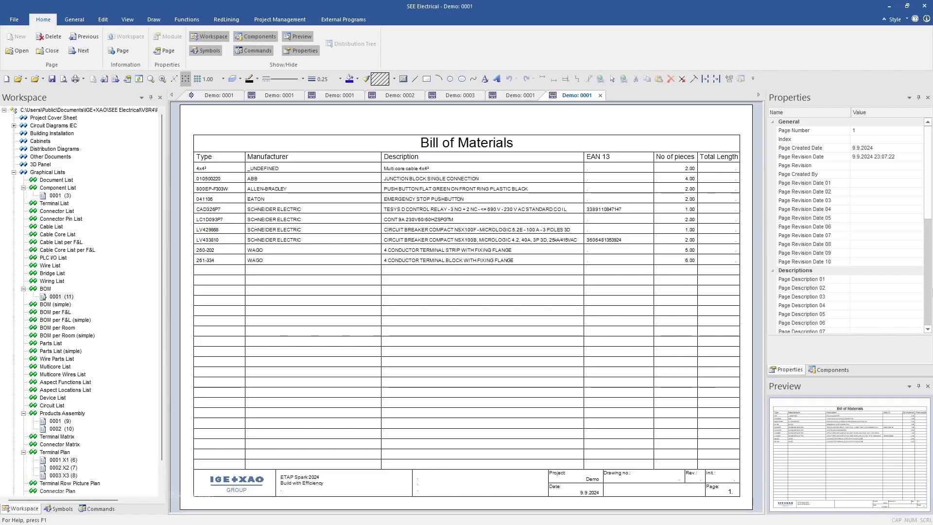
Open File > Print settings and set the print range to All pages.
left_click(15, 20)
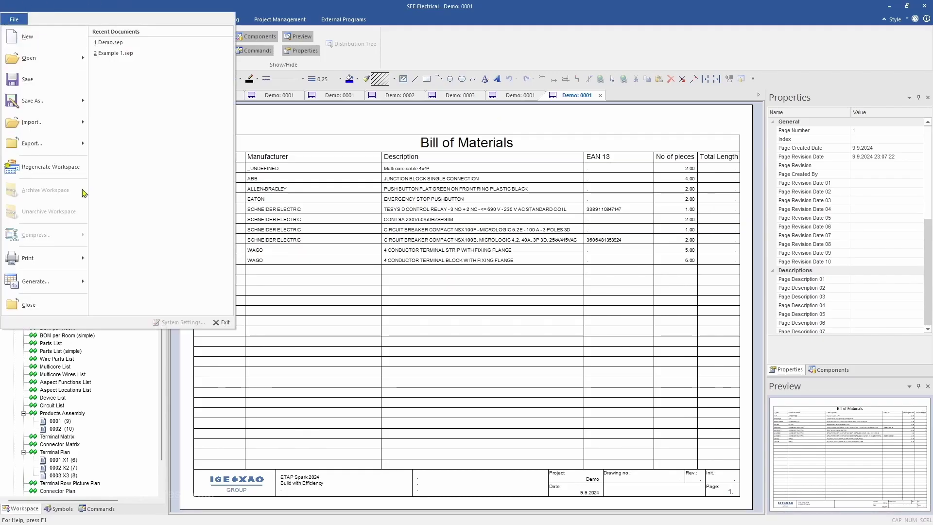
left_click(55, 260)
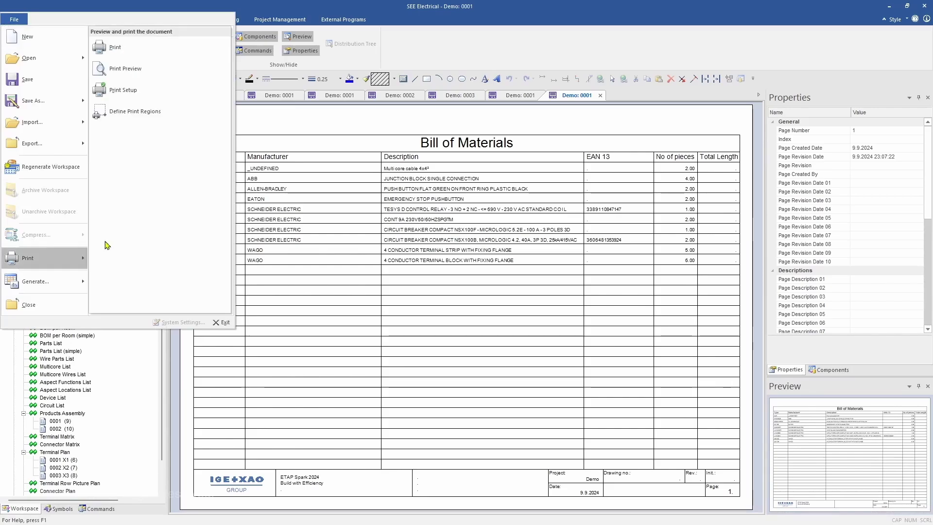
left_click(154, 49)
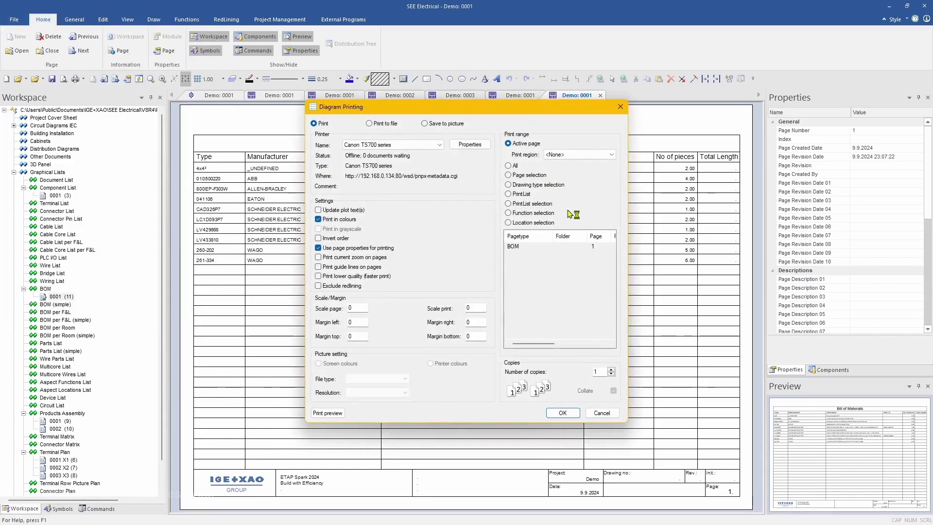
left_click(514, 167)
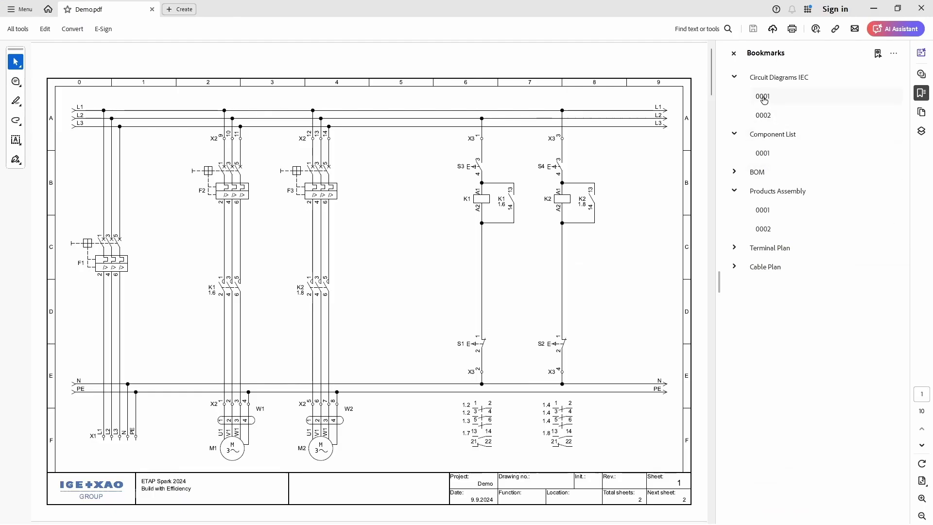
Browse Demo.pdf bookmarks: sheets 0001–0002, component list, products assembly, then the W1, W2 cable plan.
left_click(763, 100)
left_click(771, 120)
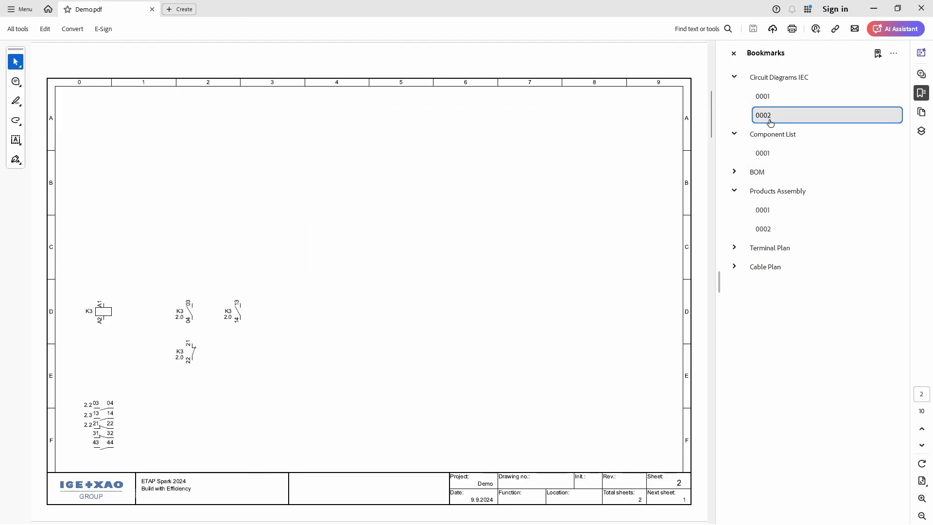
left_click(774, 101)
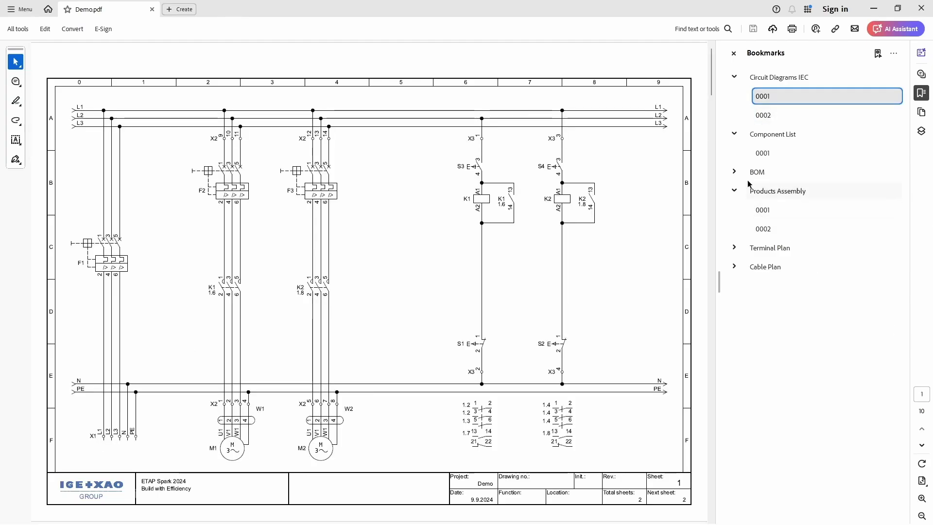
left_click(762, 153)
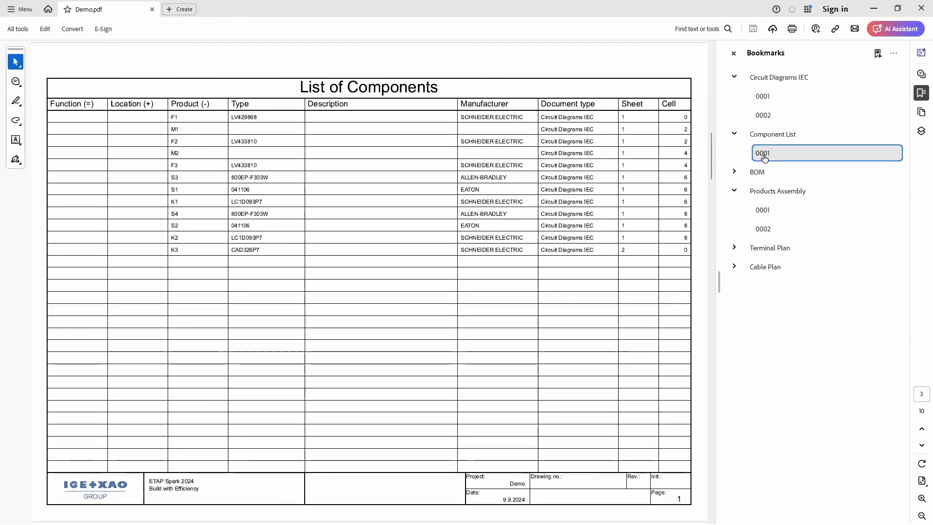
left_click(767, 211)
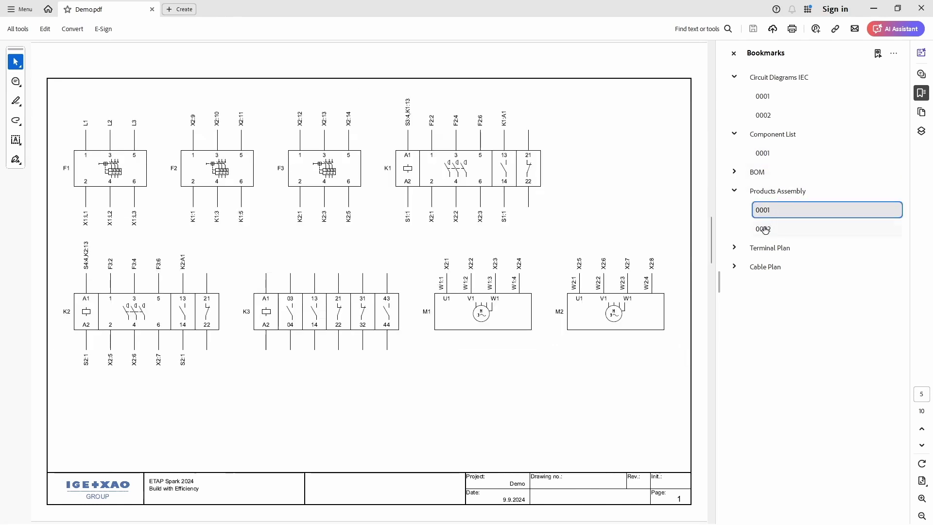
left_click(765, 231)
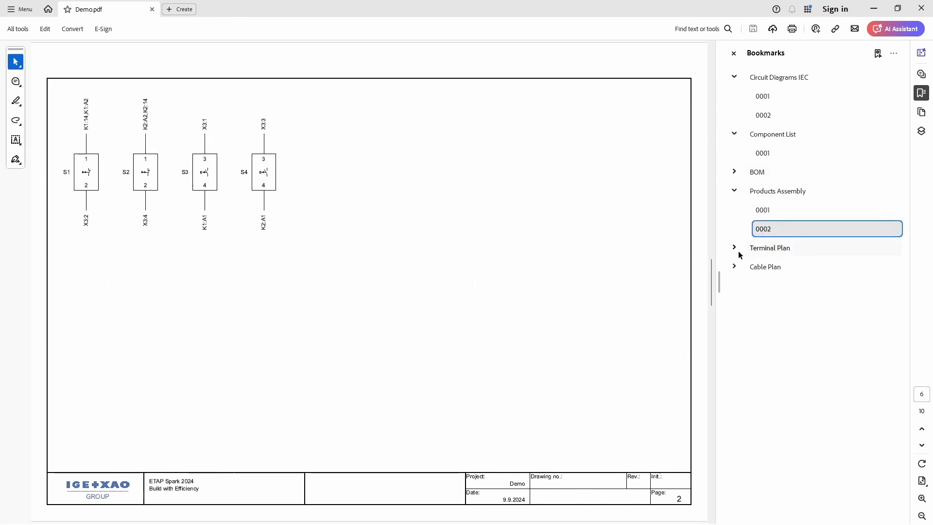
left_click(733, 267)
left_click(766, 286)
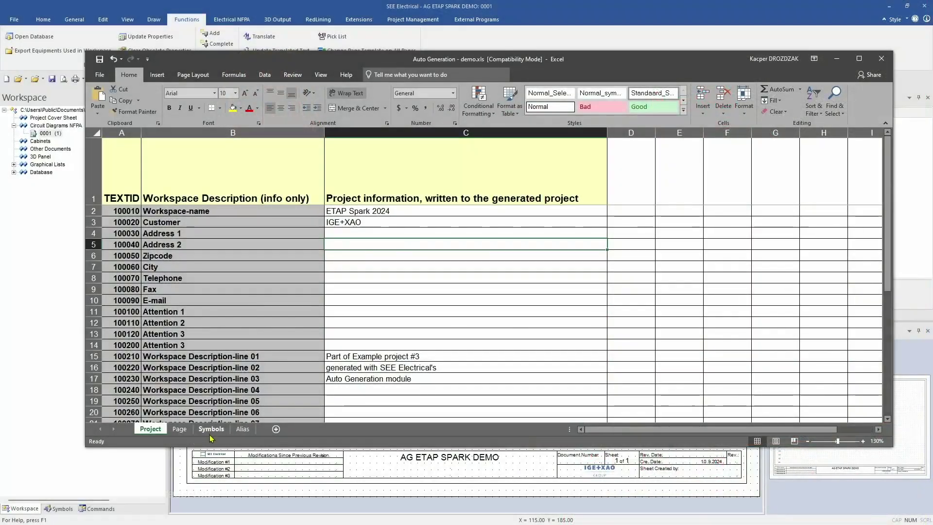
Switch to the workbook's Symbols worksheet listing symbols, templates and part types.
left_click(209, 430)
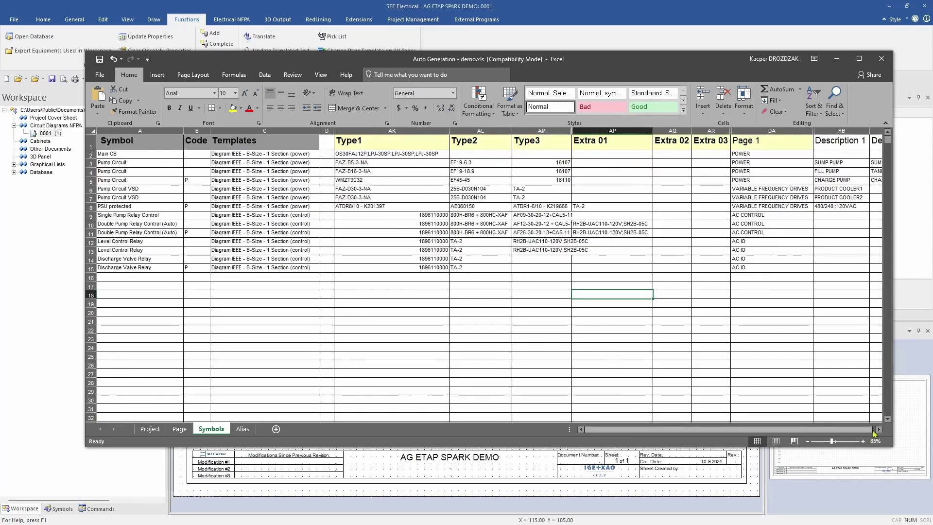
Auto-generate the NFPA circuit diagrams from Excel after reviewing symbol range, page and database settings.
left_click(26, 250)
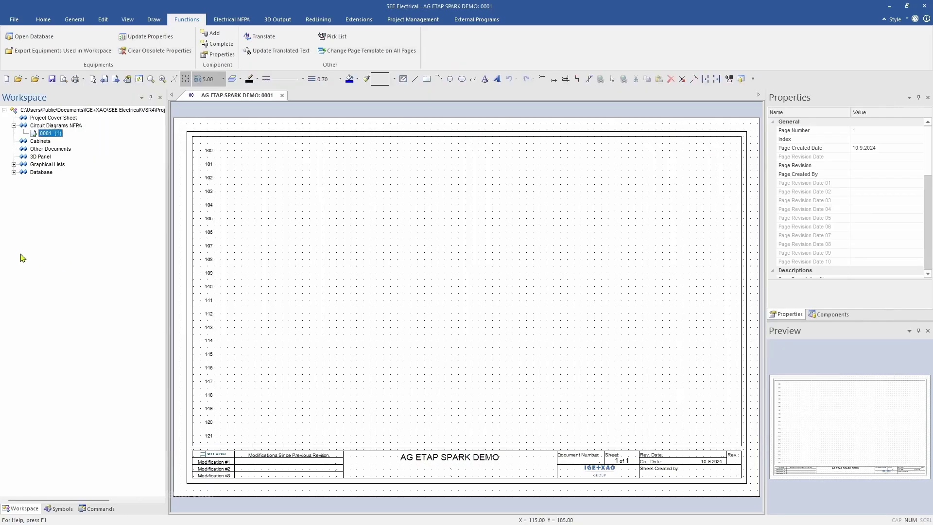
right_click(46, 125)
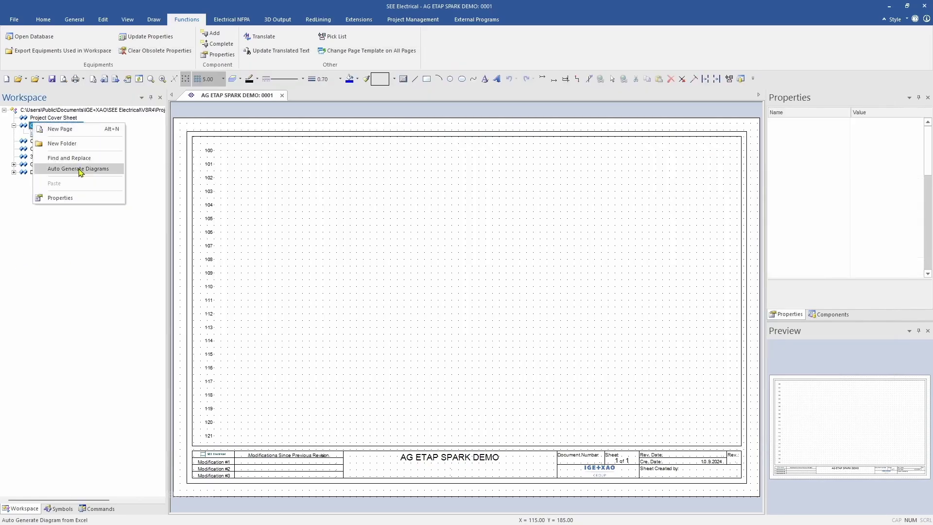
left_click(80, 173)
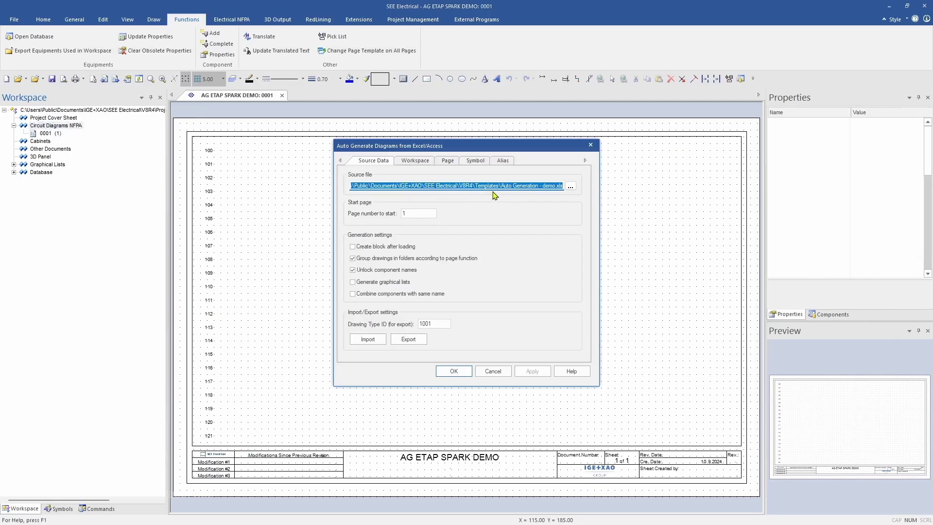
left_click(473, 162)
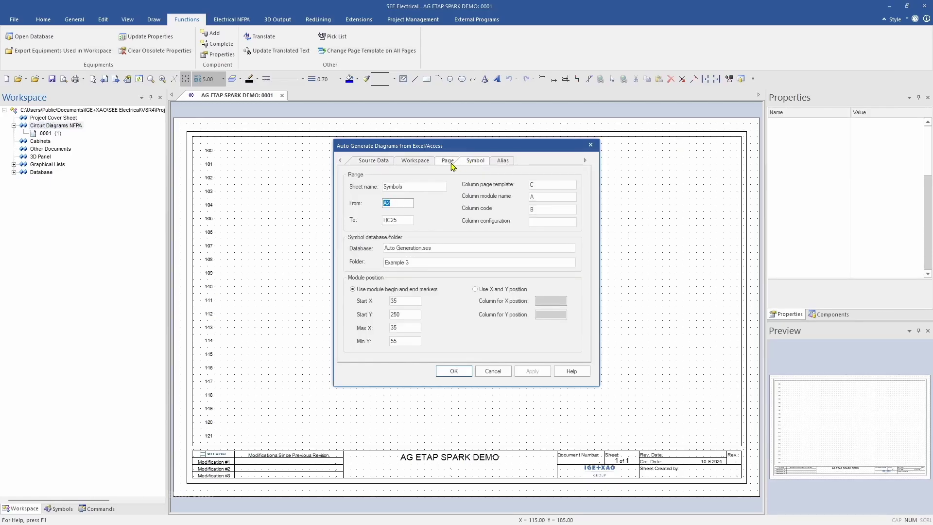
left_click(449, 163)
left_click(470, 163)
left_click(453, 372)
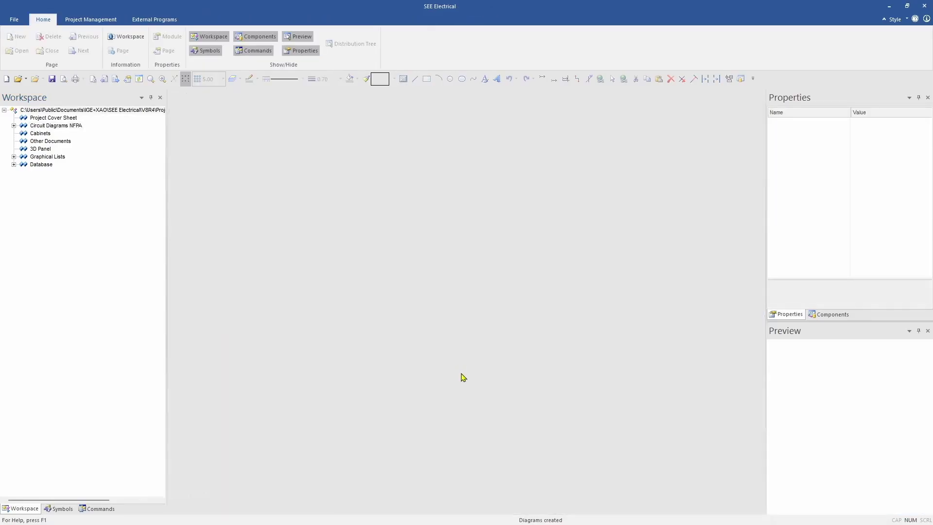
Open the POWER, VARIABLE FREQUENCY DRIVES, AC CONTROL and AC IO pages, then select the transformer circuit.
double_click(65, 125)
double_click(65, 133)
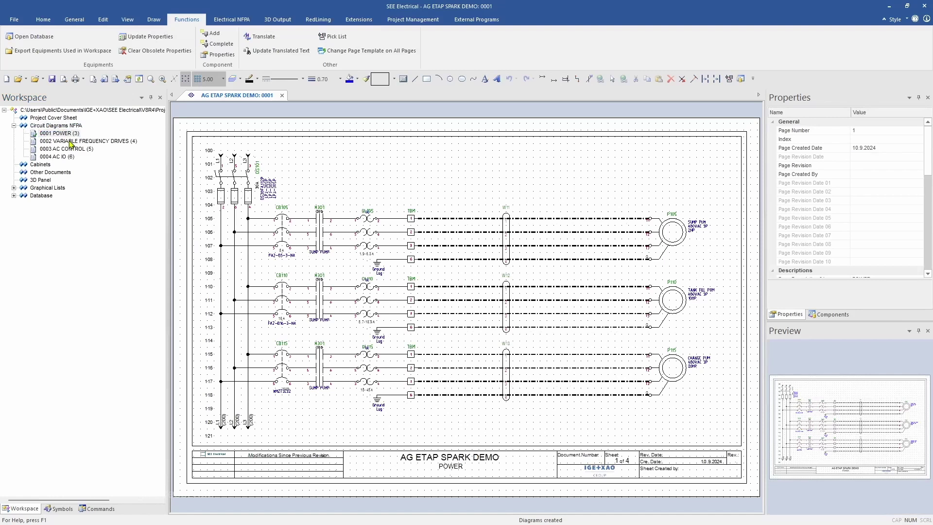
double_click(70, 142)
double_click(70, 150)
double_click(70, 158)
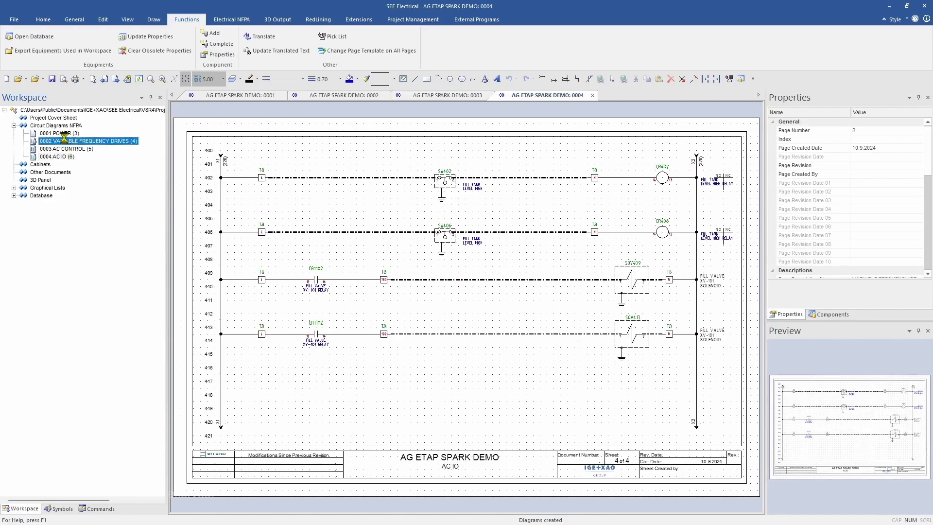
double_click(67, 141)
left_click(331, 344)
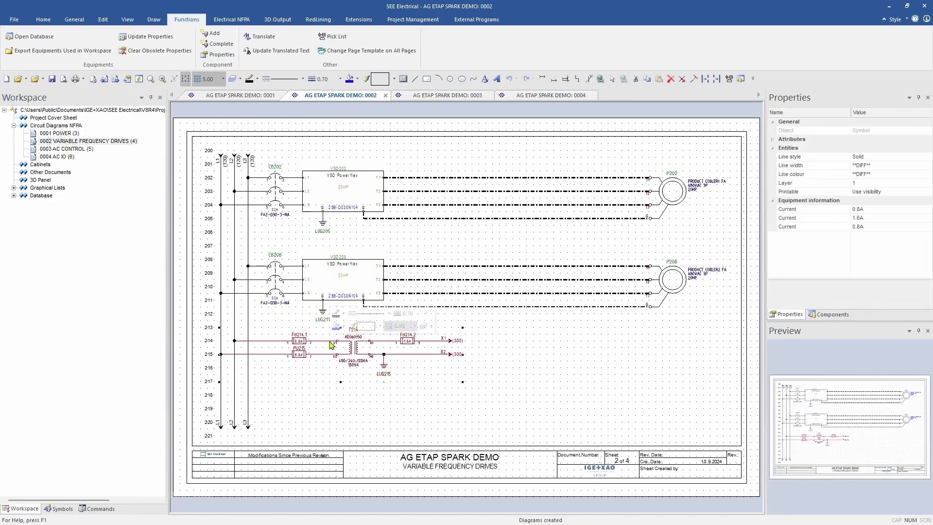
Run blockconfigurator on the transformer circuit and apply the cheaper PSU option.
left_click(94, 510)
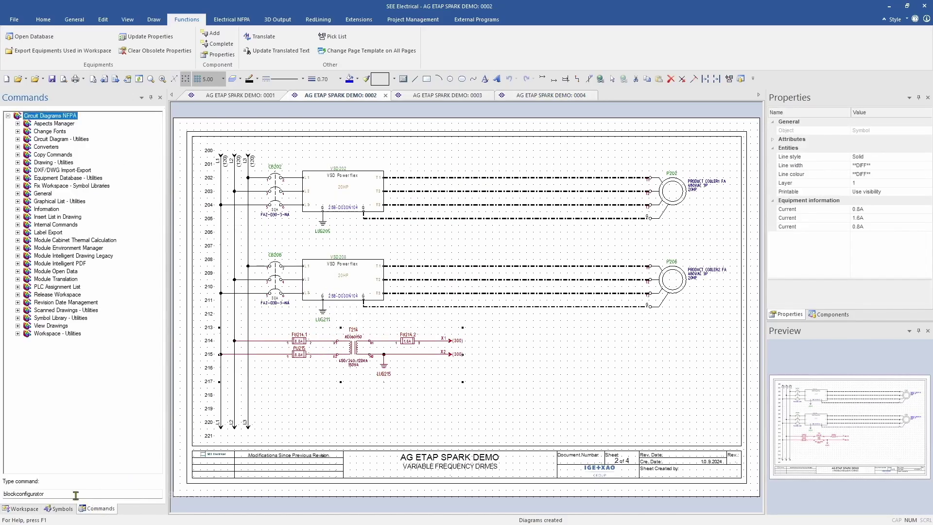
left_click(75, 495)
key("Return")
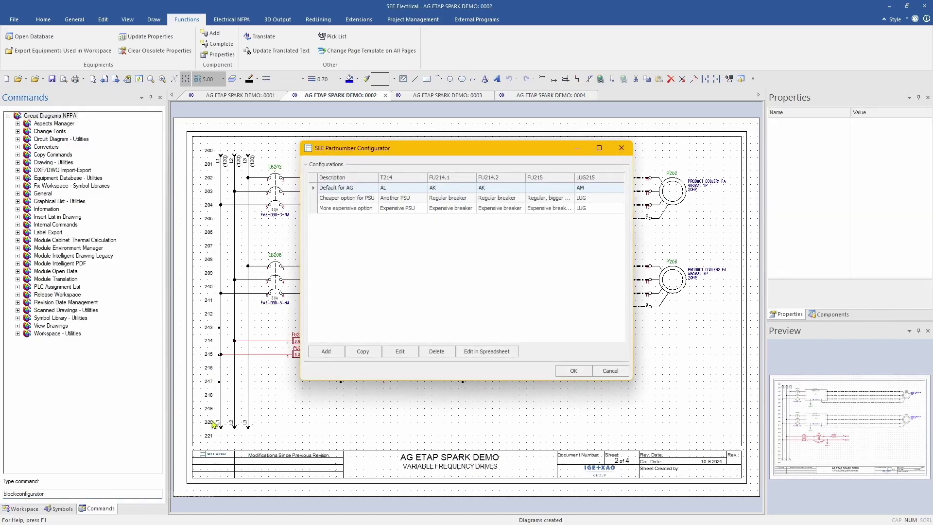
left_click(368, 200)
left_click(575, 369)
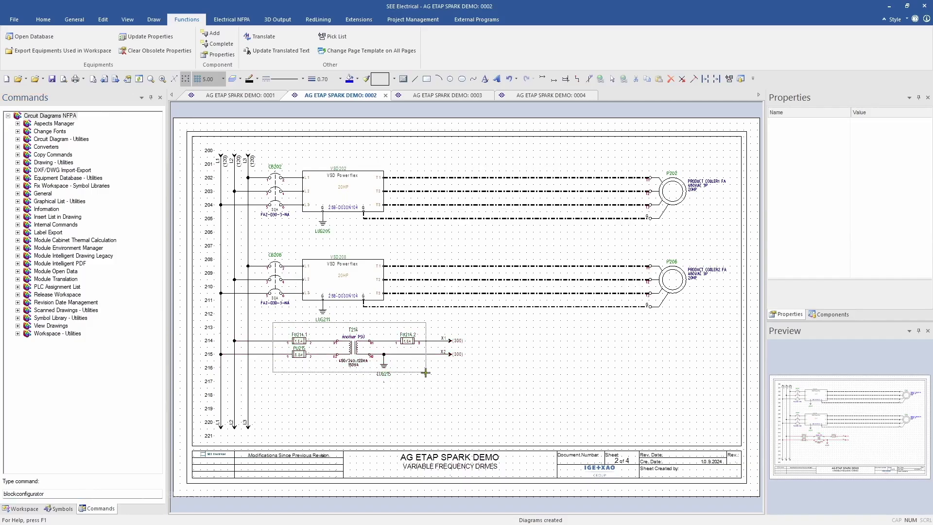
Reselect transformer T214 and apply the 'More expensive option' (Expensive PSU) variant.
left_click_drag(268, 324, 484, 393)
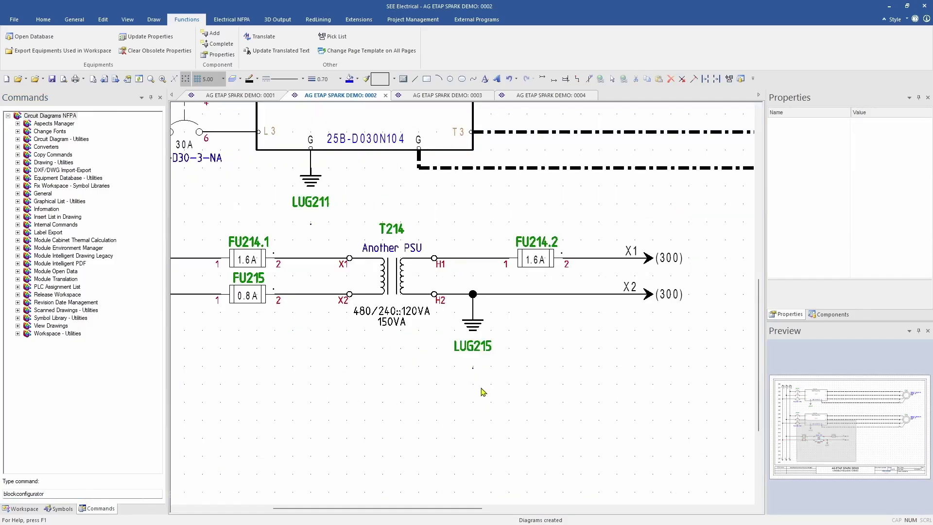
left_click(393, 251)
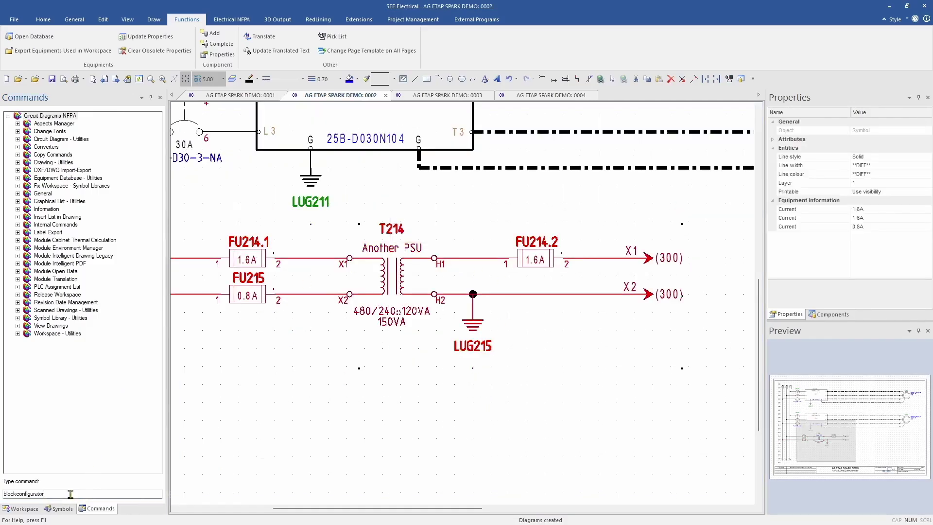
key("Return")
left_click(408, 208)
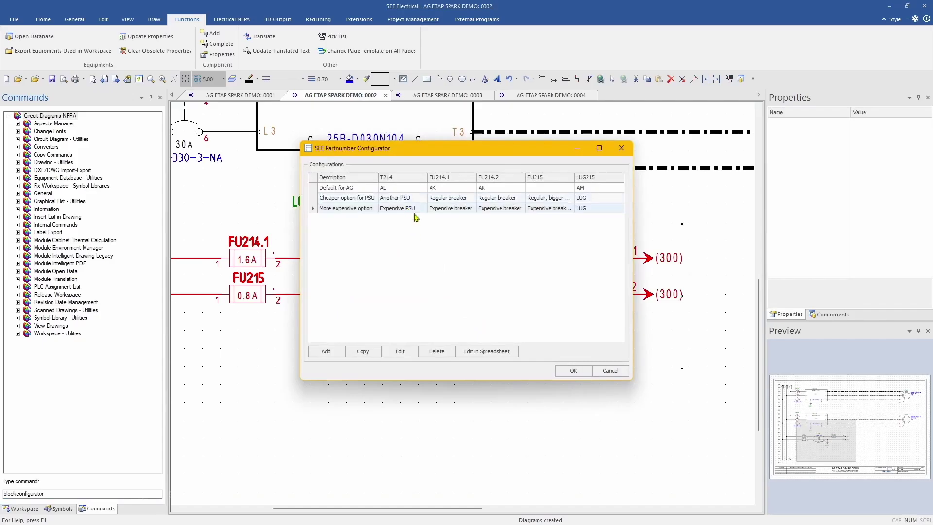
left_click(572, 370)
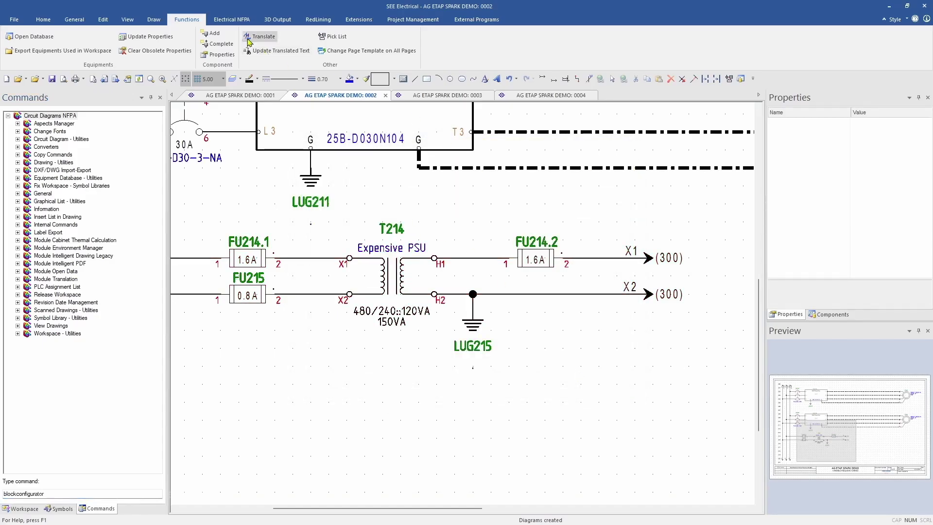
Generate wire numbers via Electrical NFPA > Numbers > Generate.
left_click(231, 20)
left_click(294, 51)
left_click(315, 69)
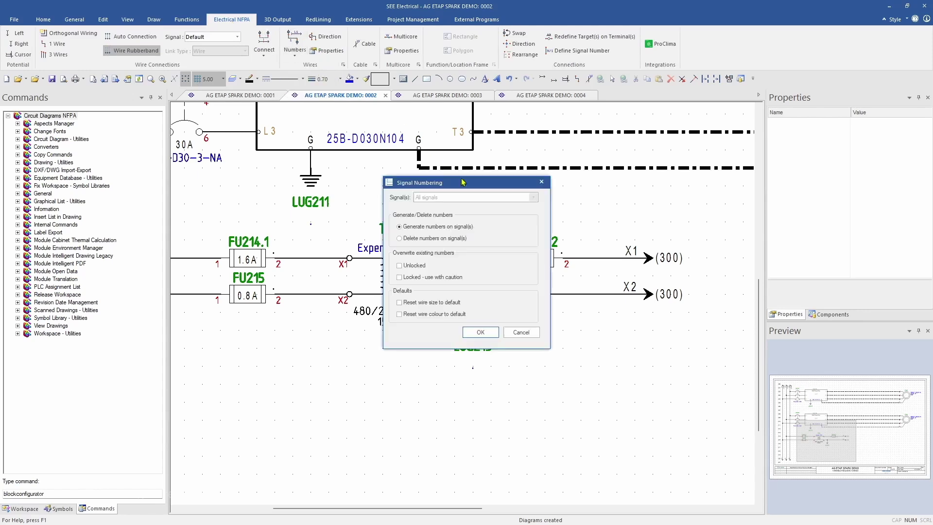
left_click(480, 334)
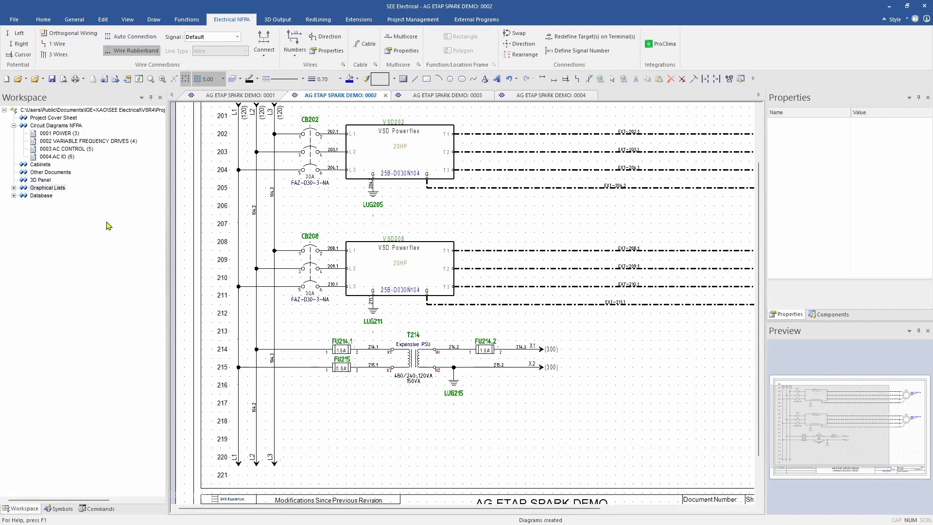
Generate the graphical lists, filtered to only the checked lists.
right_click(47, 189)
left_click(58, 195)
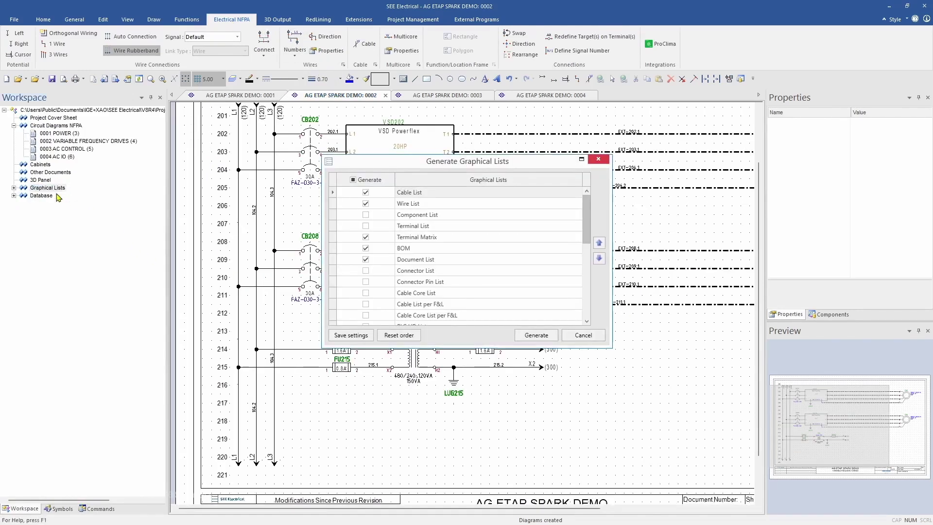
left_click(382, 177)
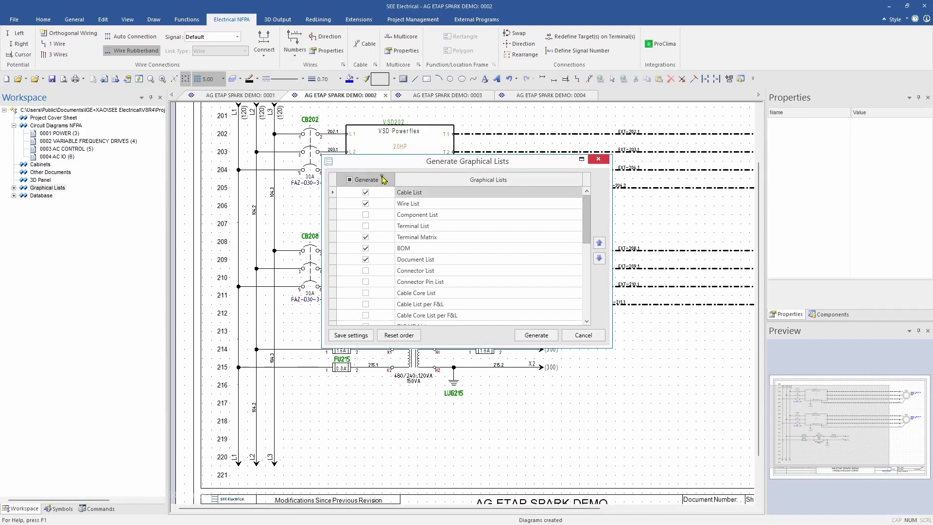
left_click(394, 215)
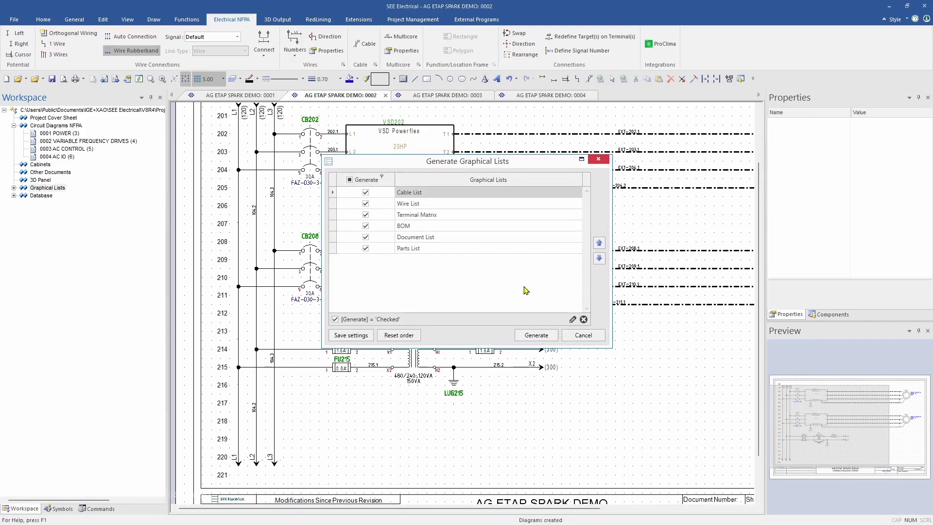
left_click(536, 336)
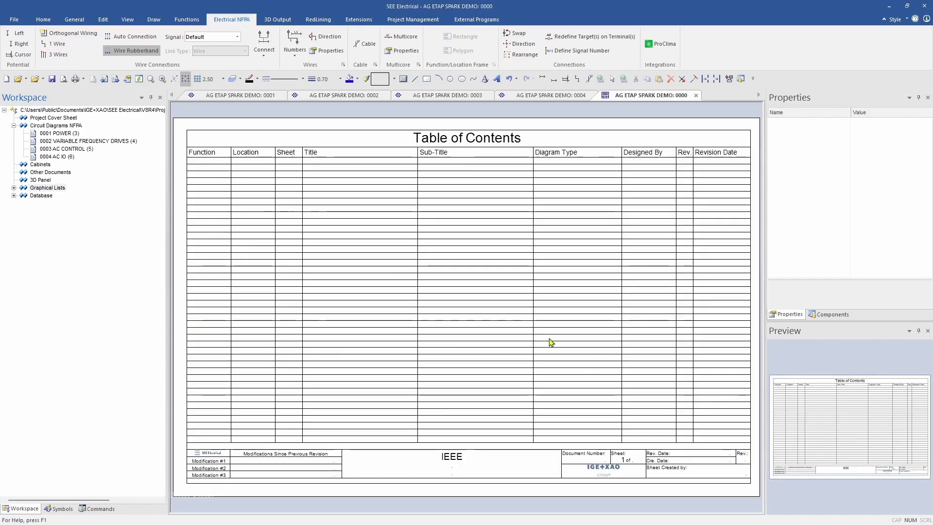
key("Return")
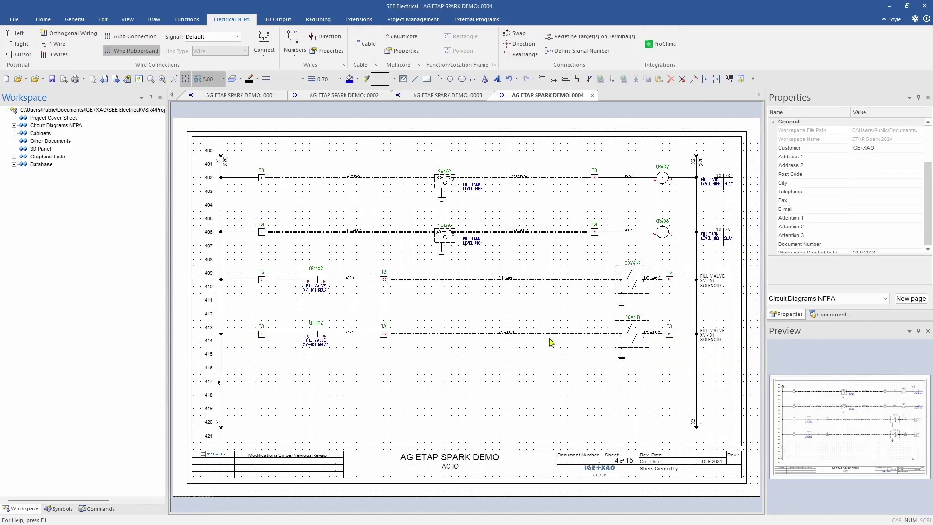
Browse the table of contents, cable list, wire lists, BOM and parts list sheets.
double_click(46, 157)
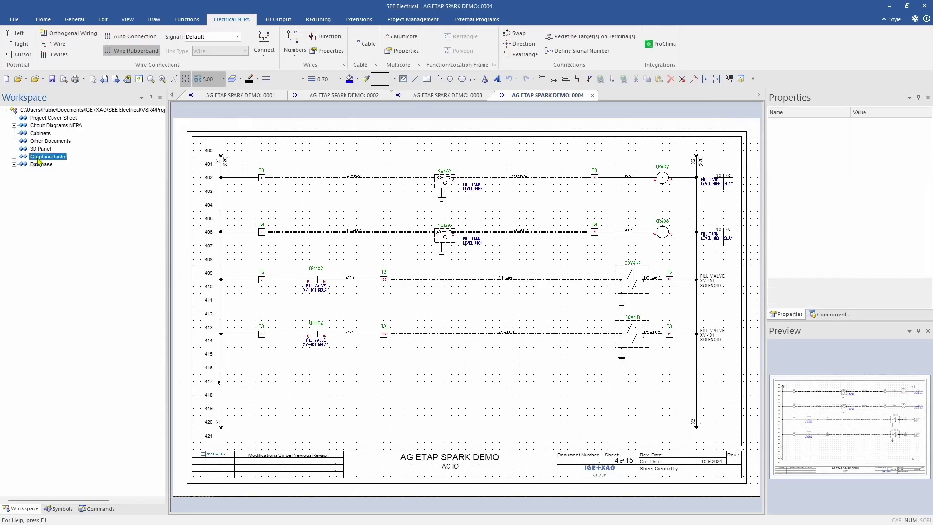
double_click(50, 203)
double_click(57, 164)
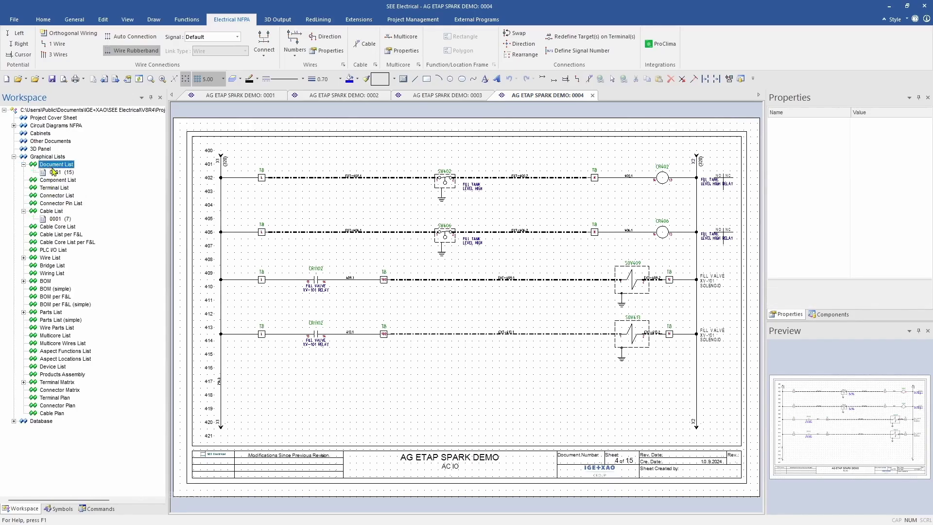
left_click(116, 83)
left_click(116, 82)
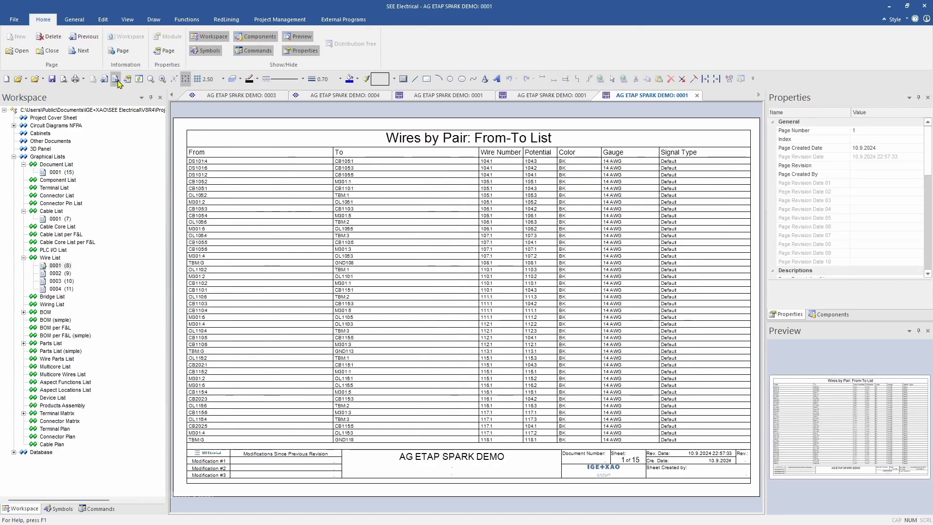
left_click(117, 81)
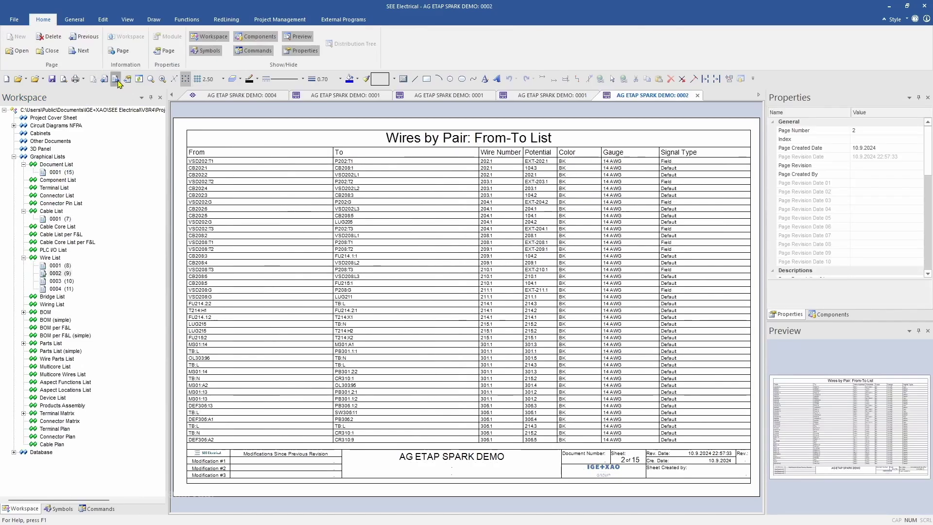
left_click(116, 82)
left_click(116, 82)
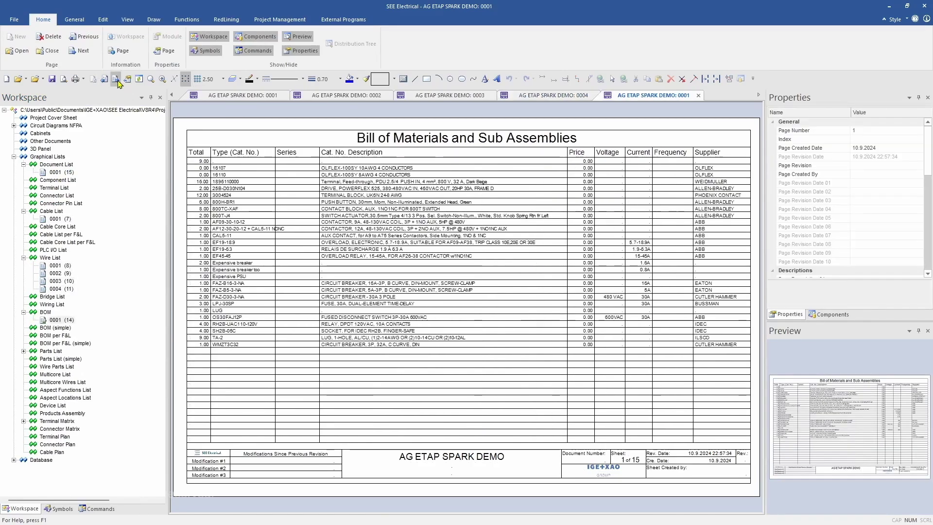
left_click(115, 82)
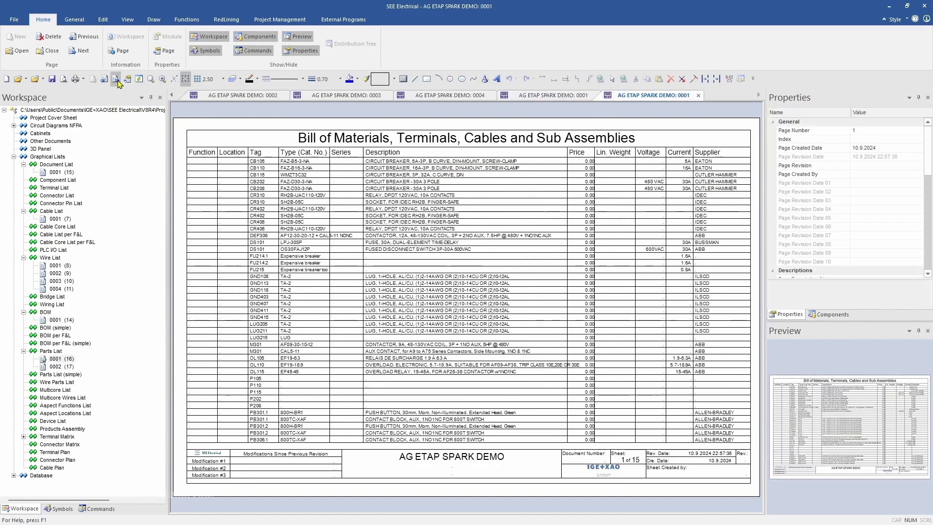
Open the File menu to reach the project export options.
left_click(21, 24)
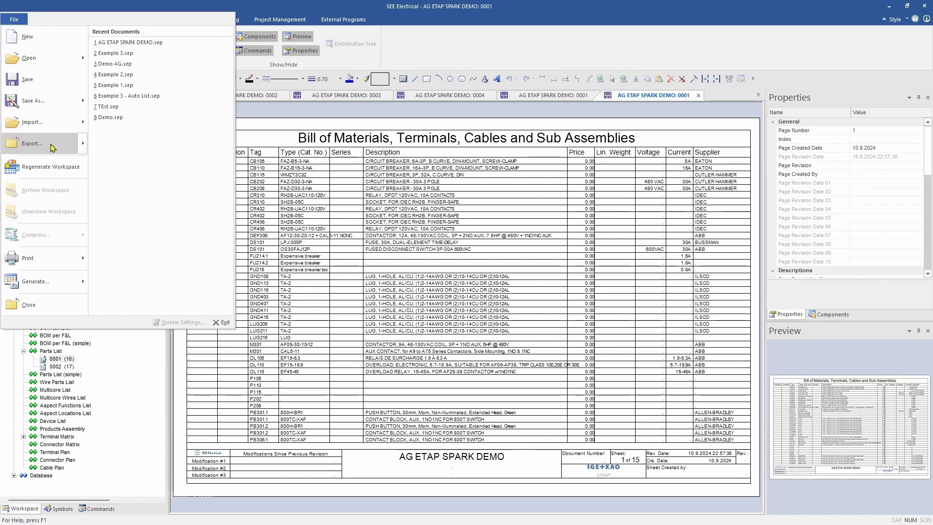